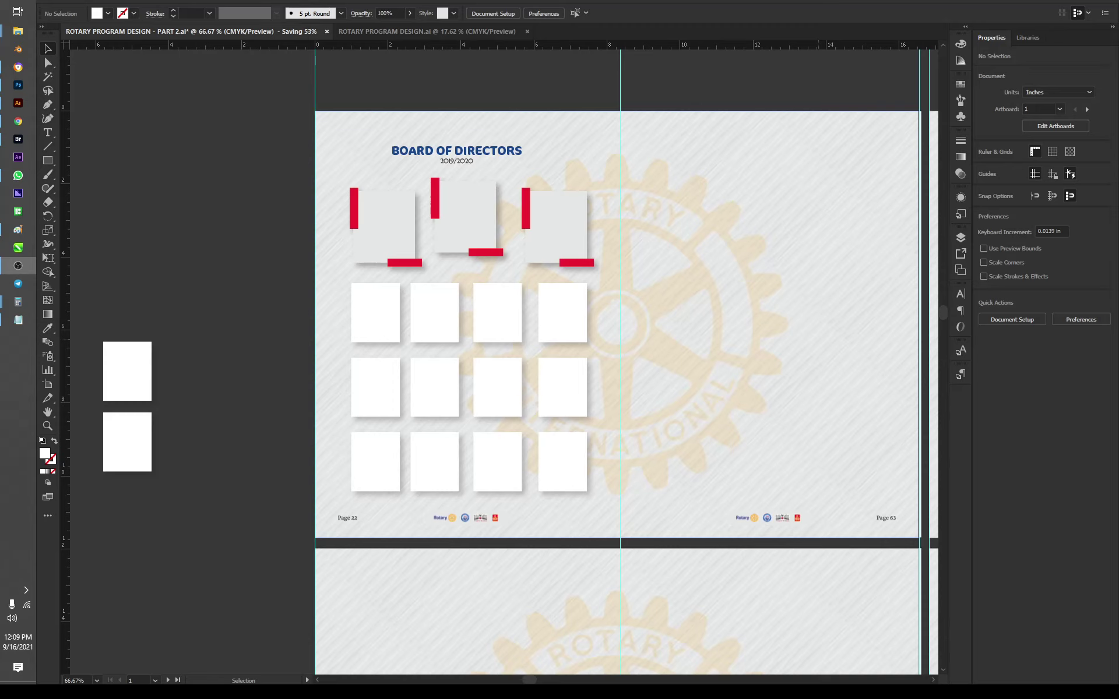
Review the board of directors notes in Notepad and the page spreads in both Rotary program design documents in Illustrator.
left_click(18, 324)
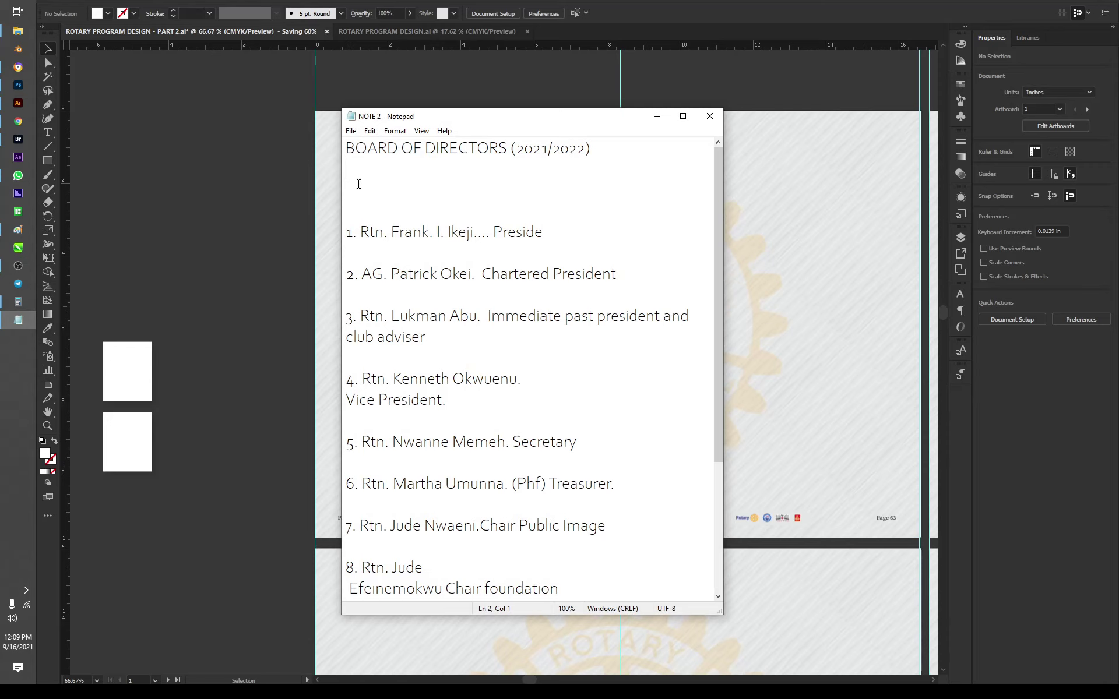
left_click(656, 116)
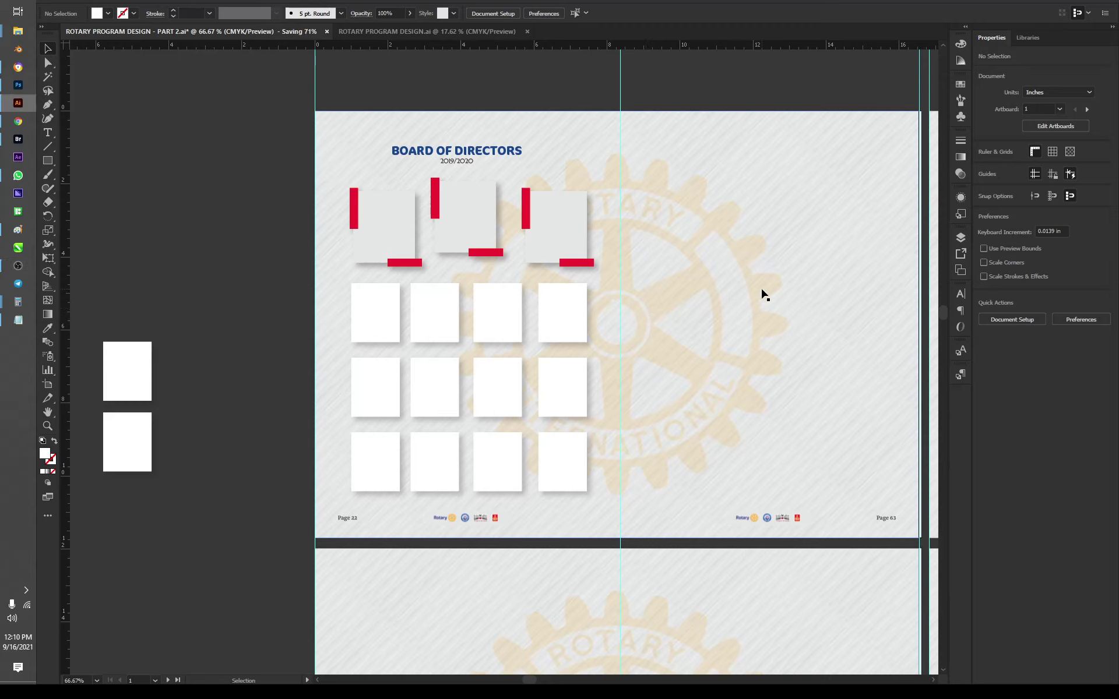
left_click_drag(746, 310, 640, 268)
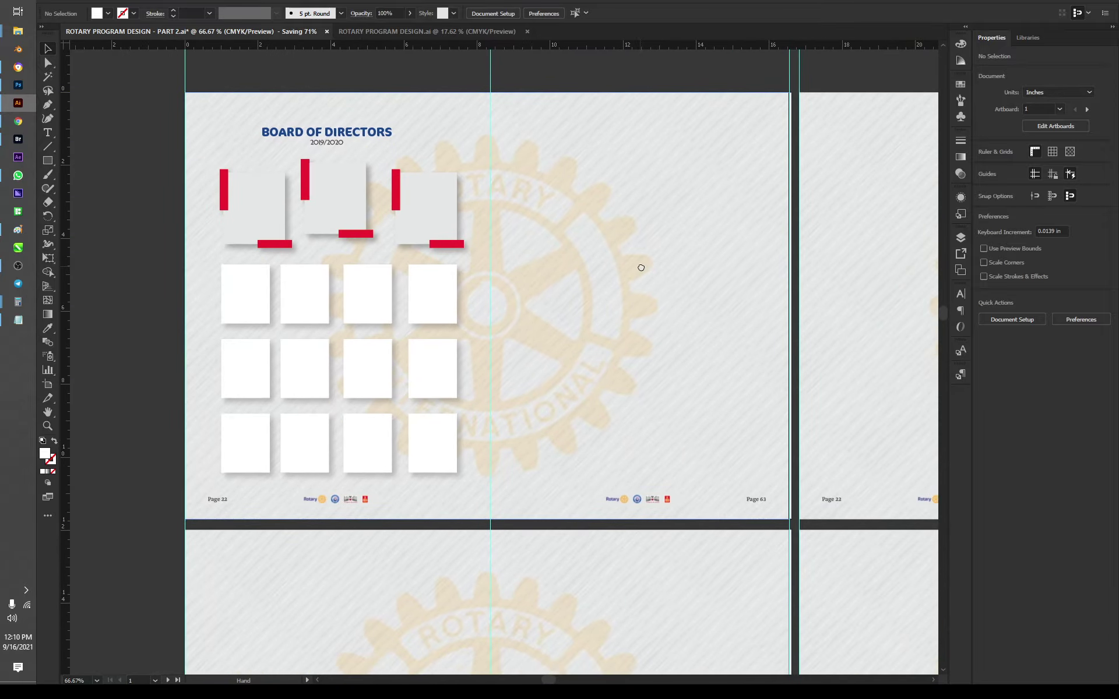
scroll(502, 280, "down", 4, "alt")
scroll(502, 280, "down", 6, "alt")
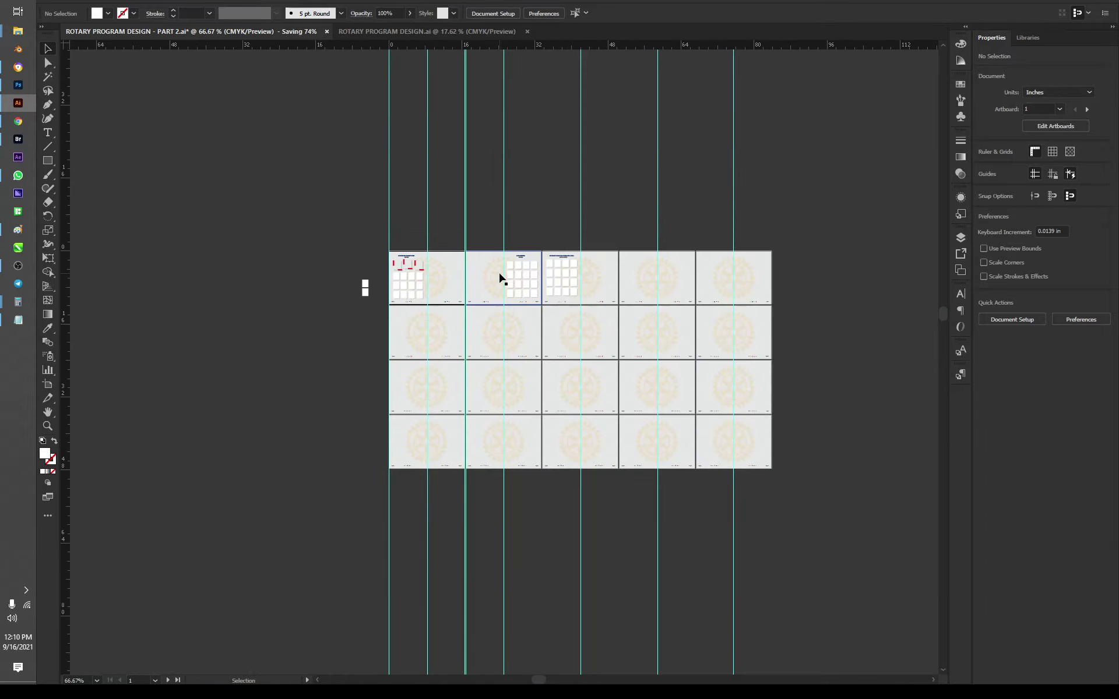
scroll(429, 330, "up", 2, "alt")
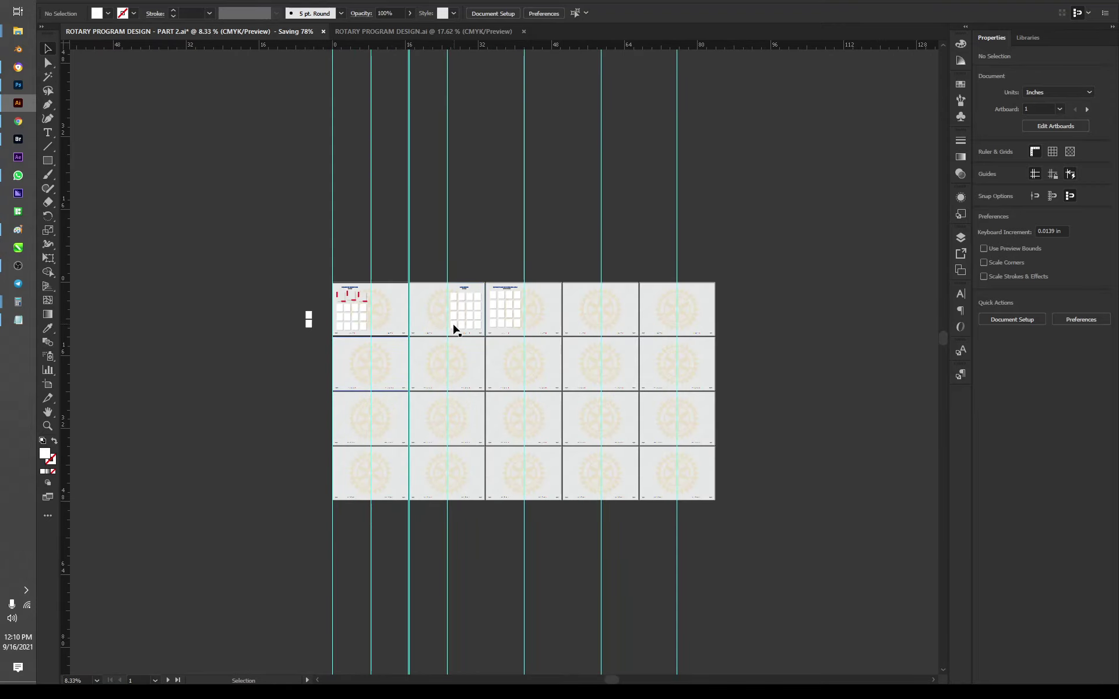
scroll(431, 329, "up", 2, "alt")
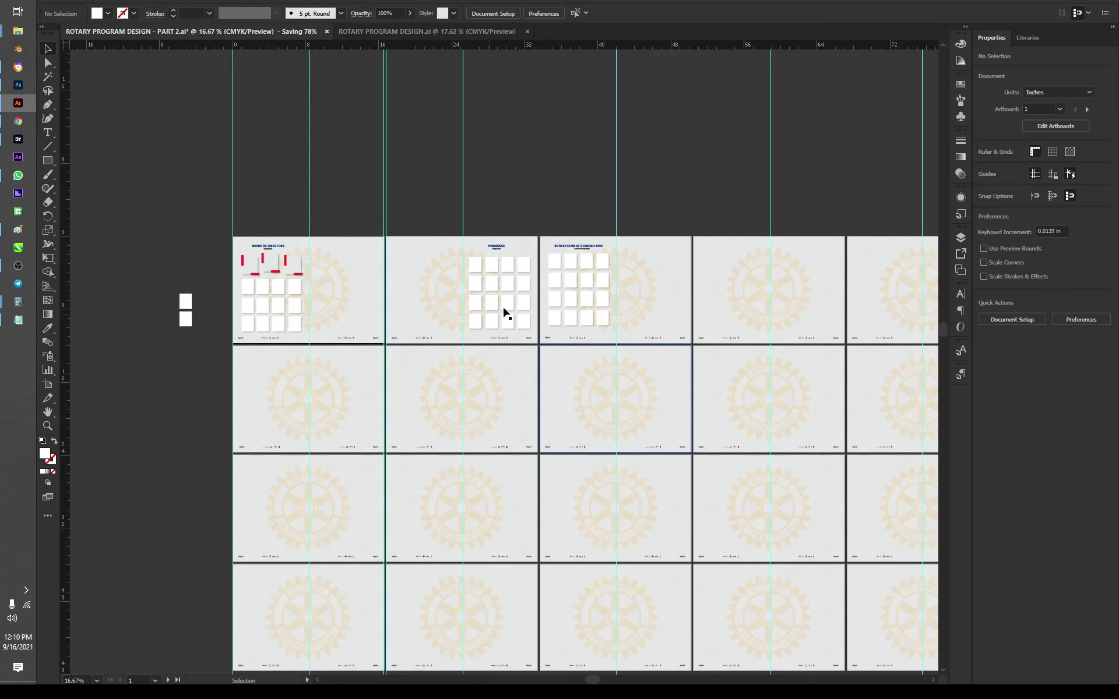
left_click(372, 33)
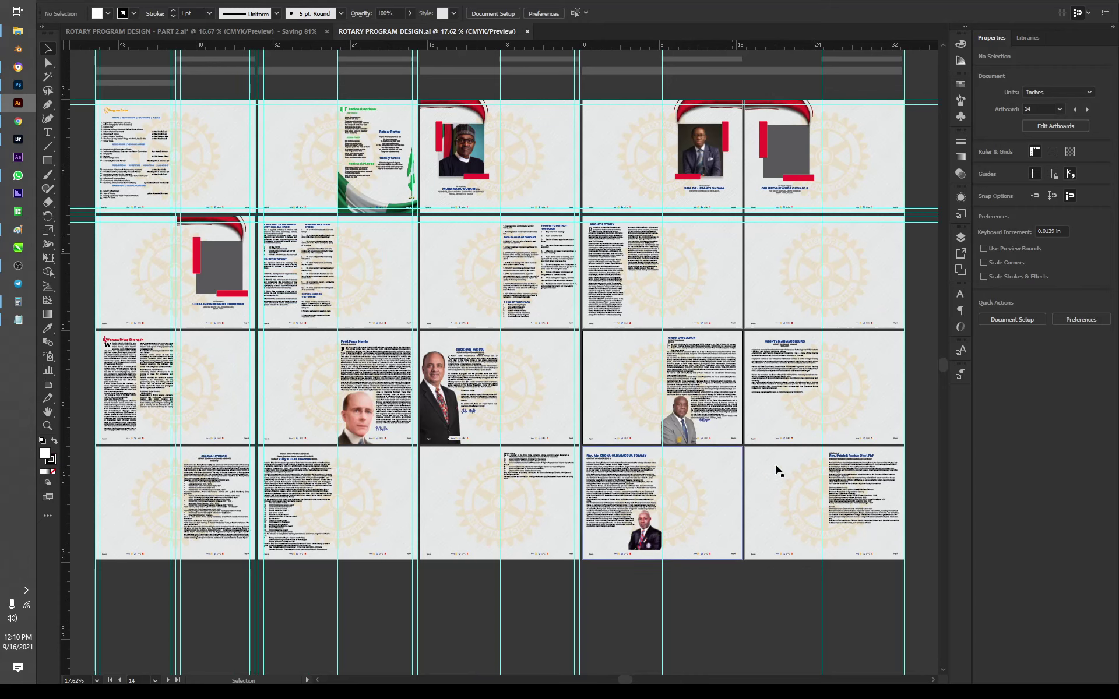
scroll(729, 487, "down", 2)
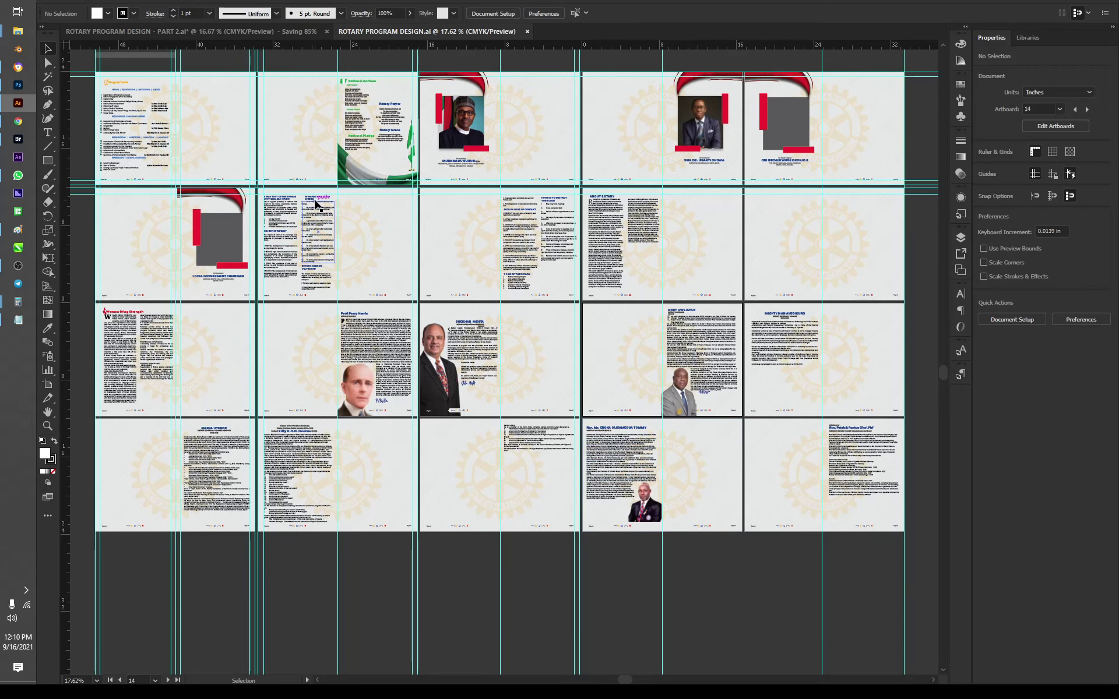
scroll(315, 198, "up", 3)
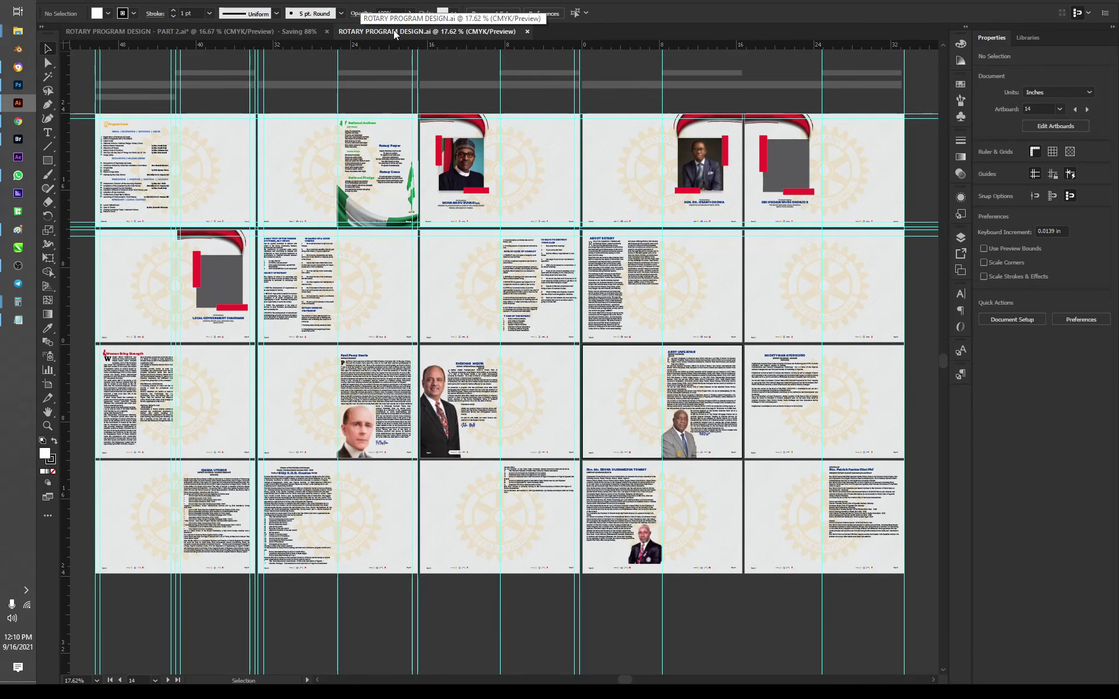
Create a new print document from the A4 preset in landscape orientation.
right_click(568, 28)
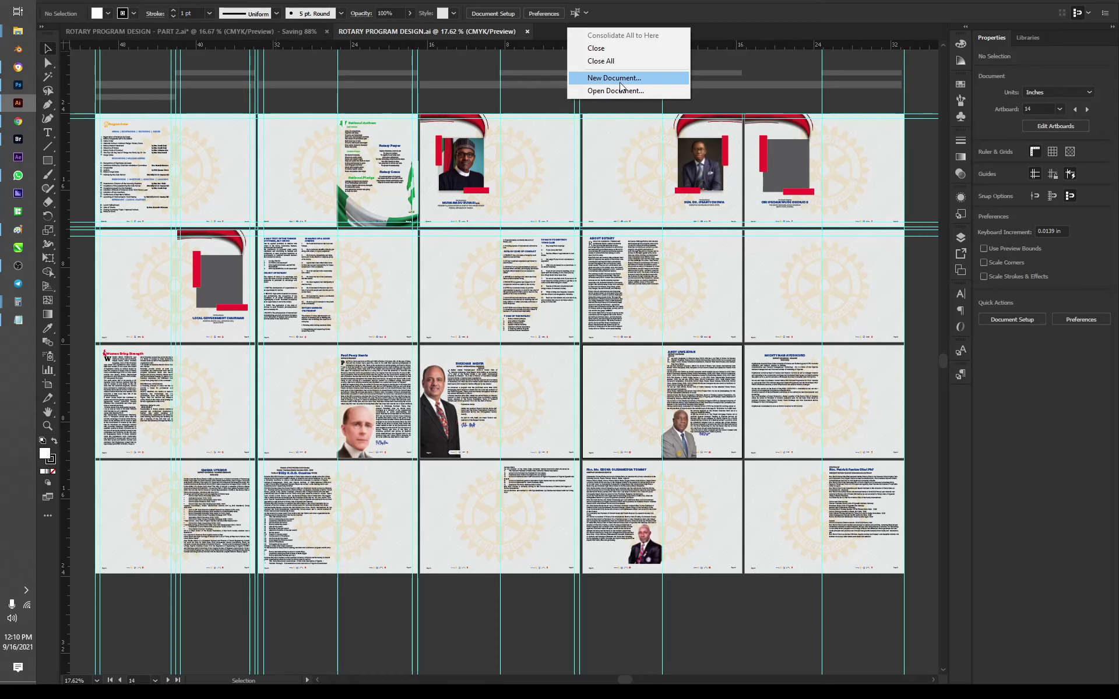
left_click(619, 81)
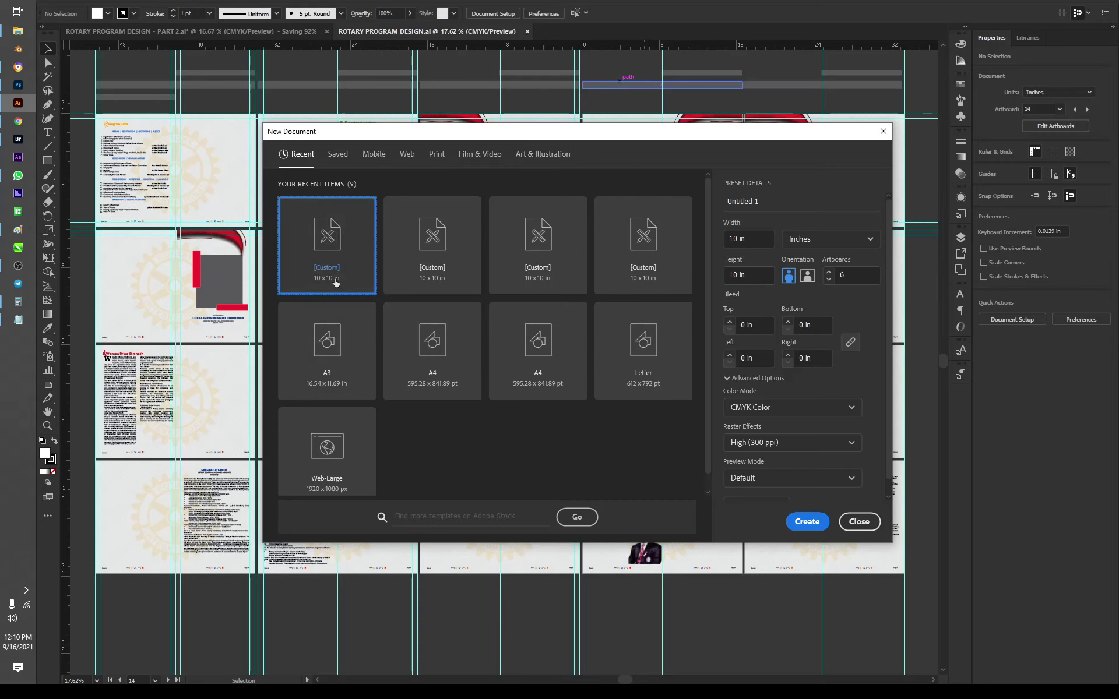
left_click(437, 154)
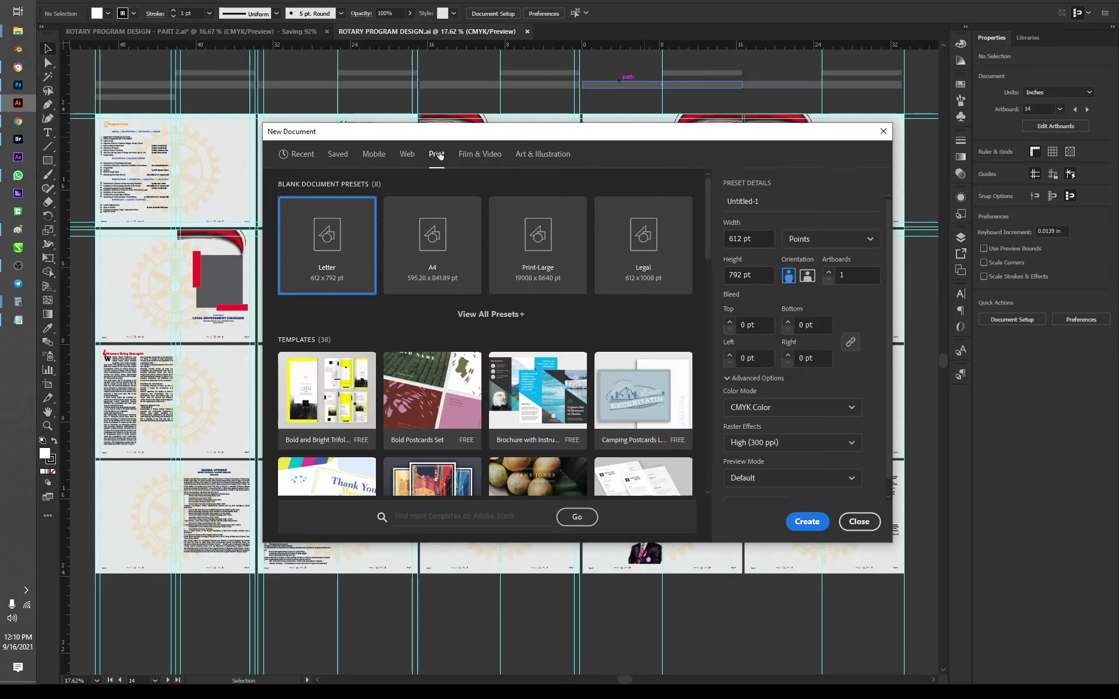
left_click(432, 268)
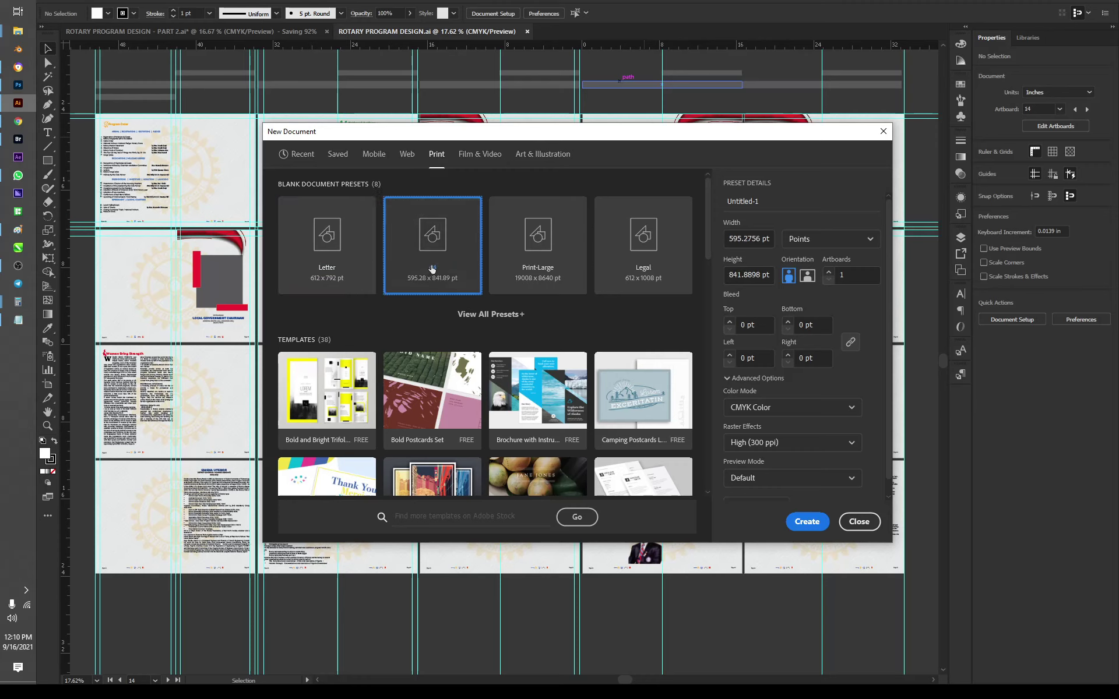
left_click(808, 279)
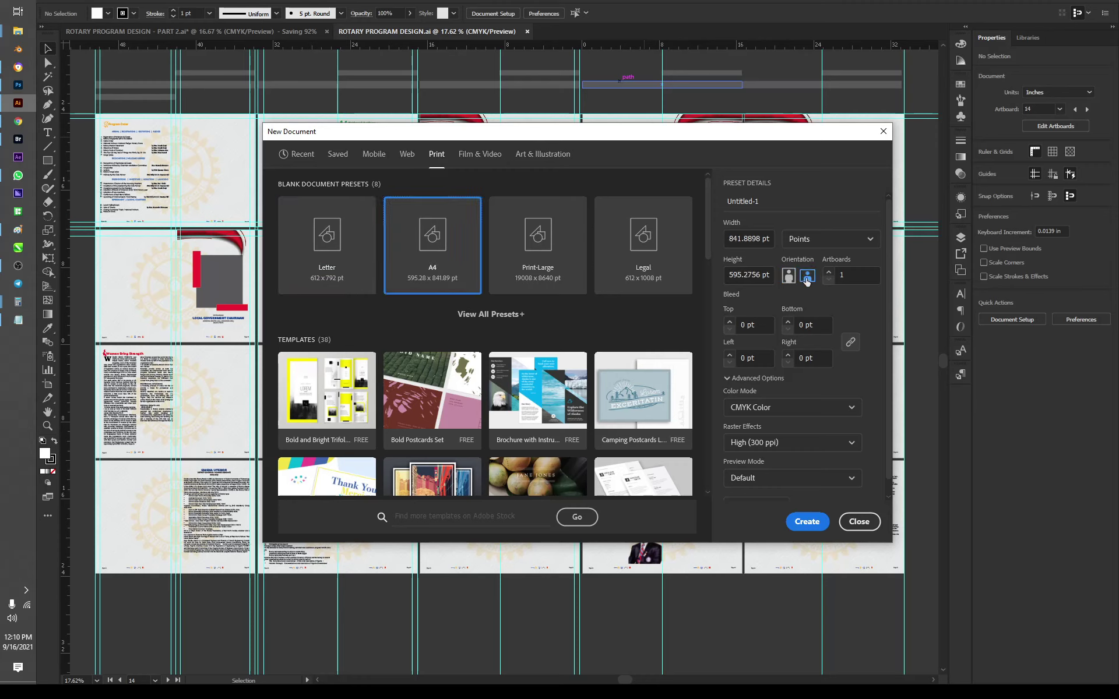
left_click(807, 523)
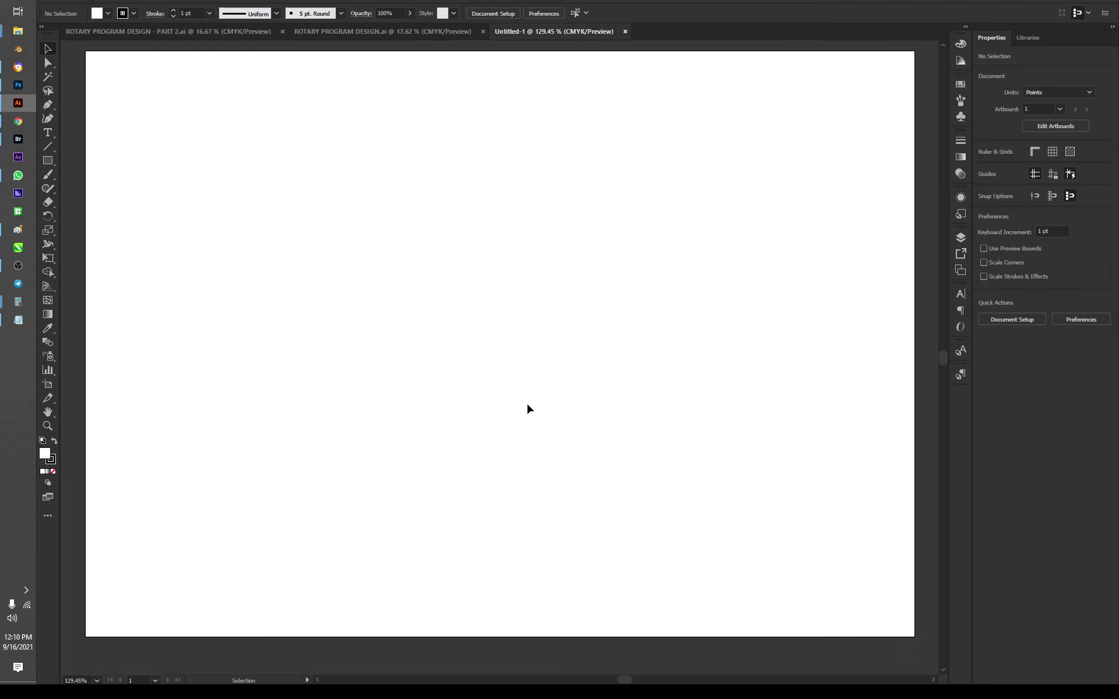
Show the rulers and place a vertical guide near the middle of the artboard, at about X 407 pt.
key("ctrl+1")
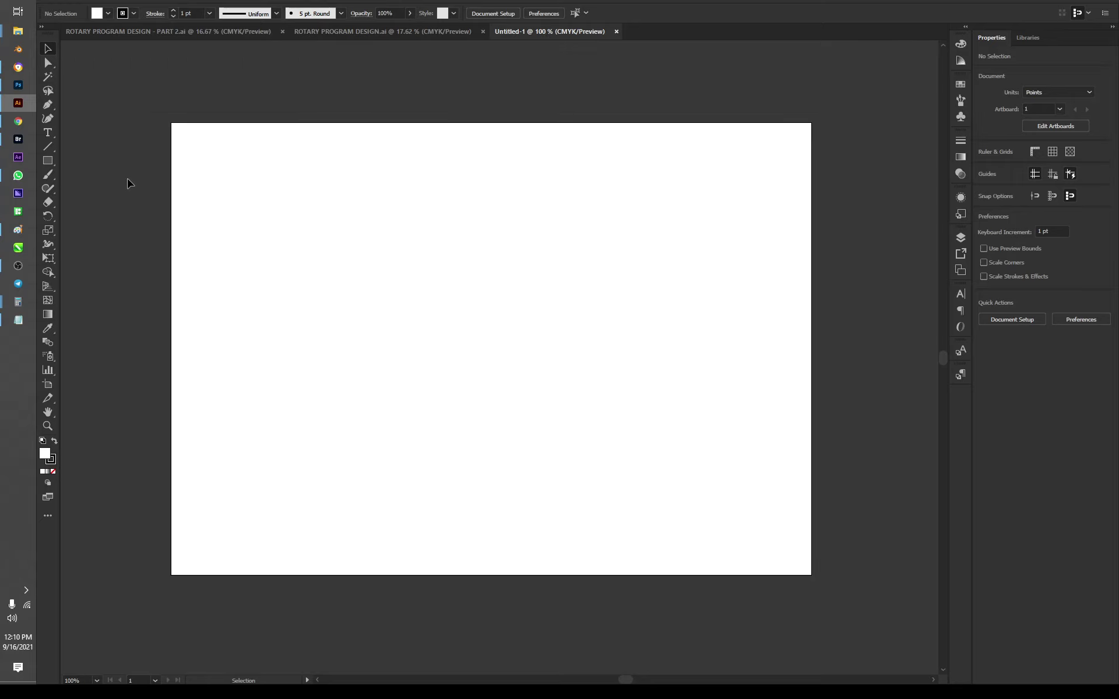
key("a")
key("ctrl+t")
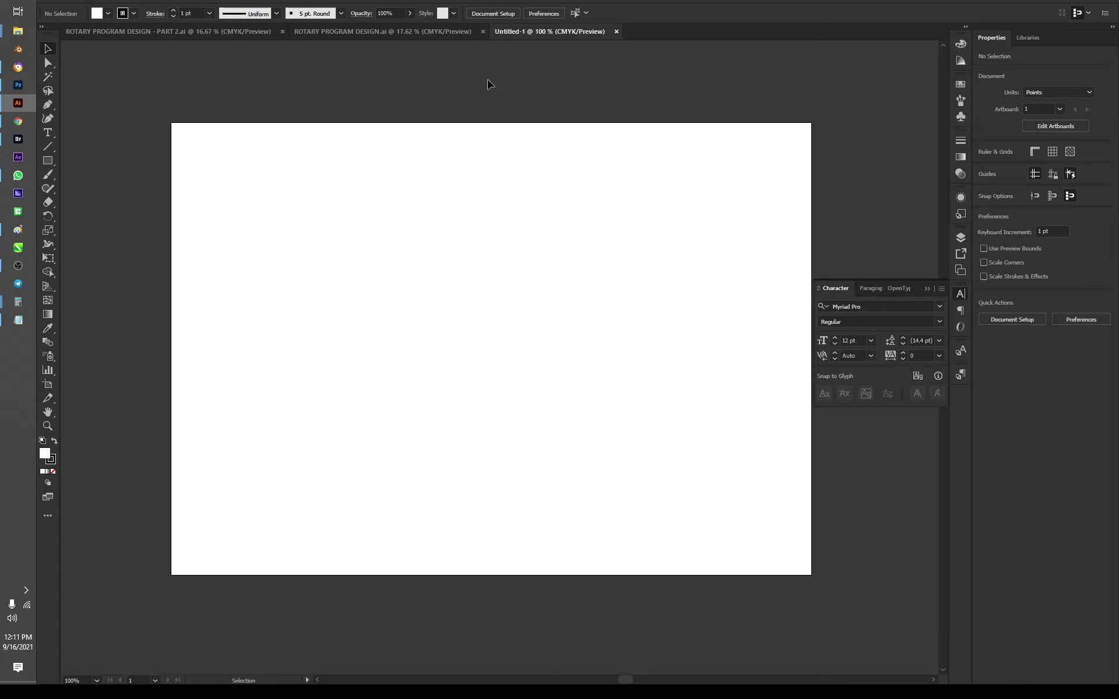
key("ctrl+r")
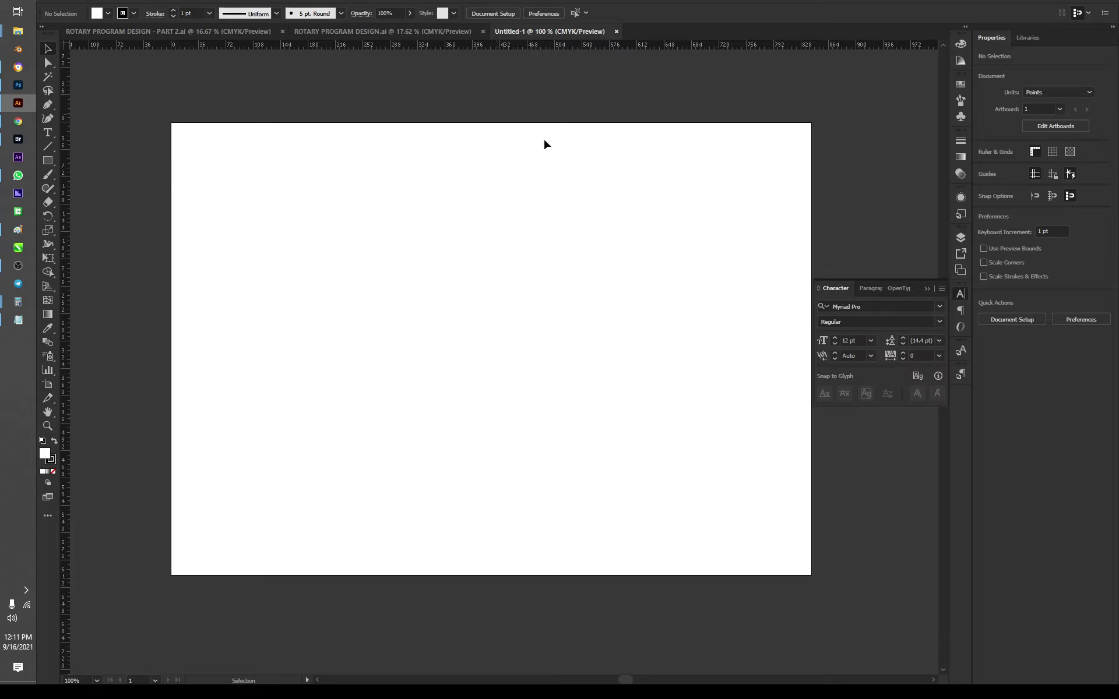
left_click(929, 291)
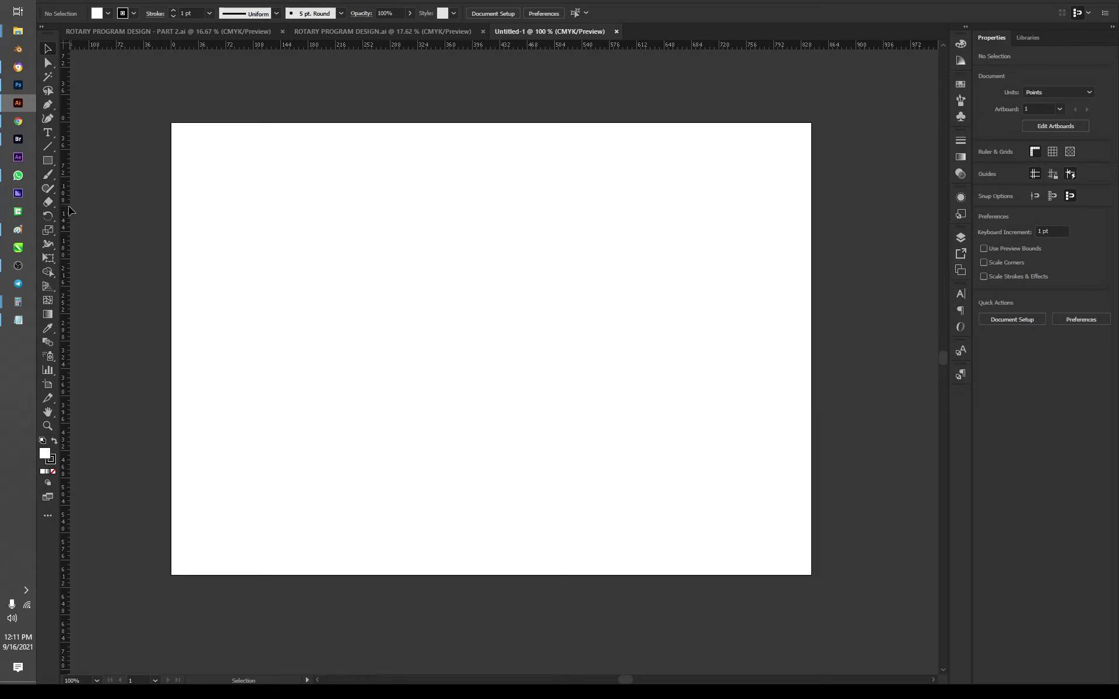
left_click_drag(68, 211, 481, 267)
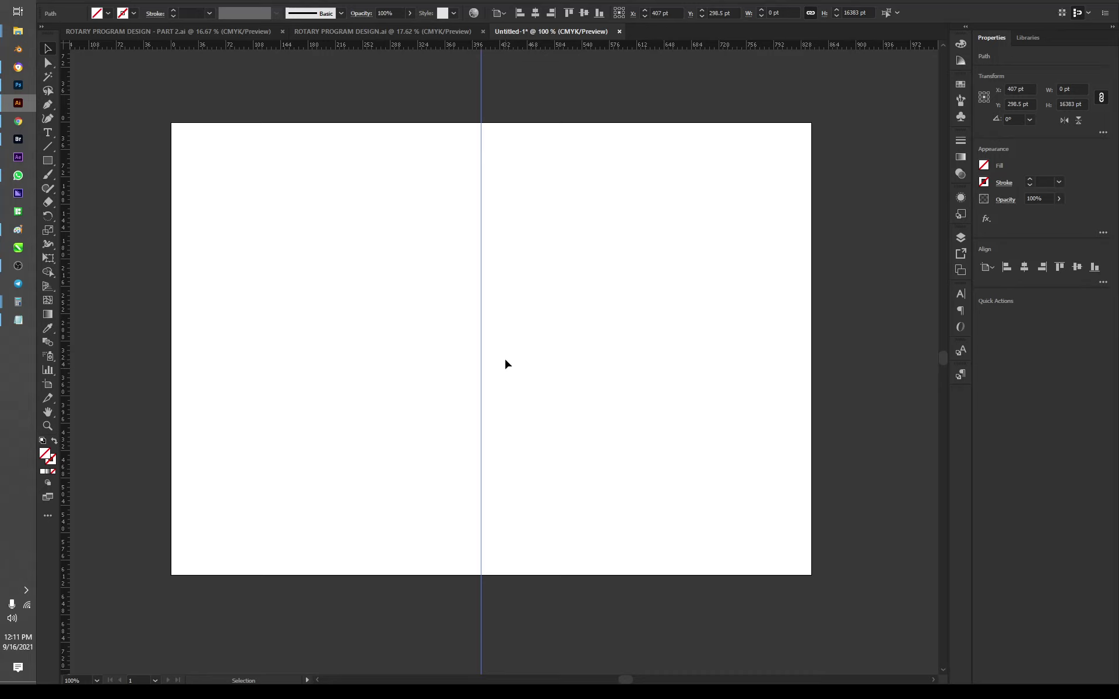
left_click(248, 2)
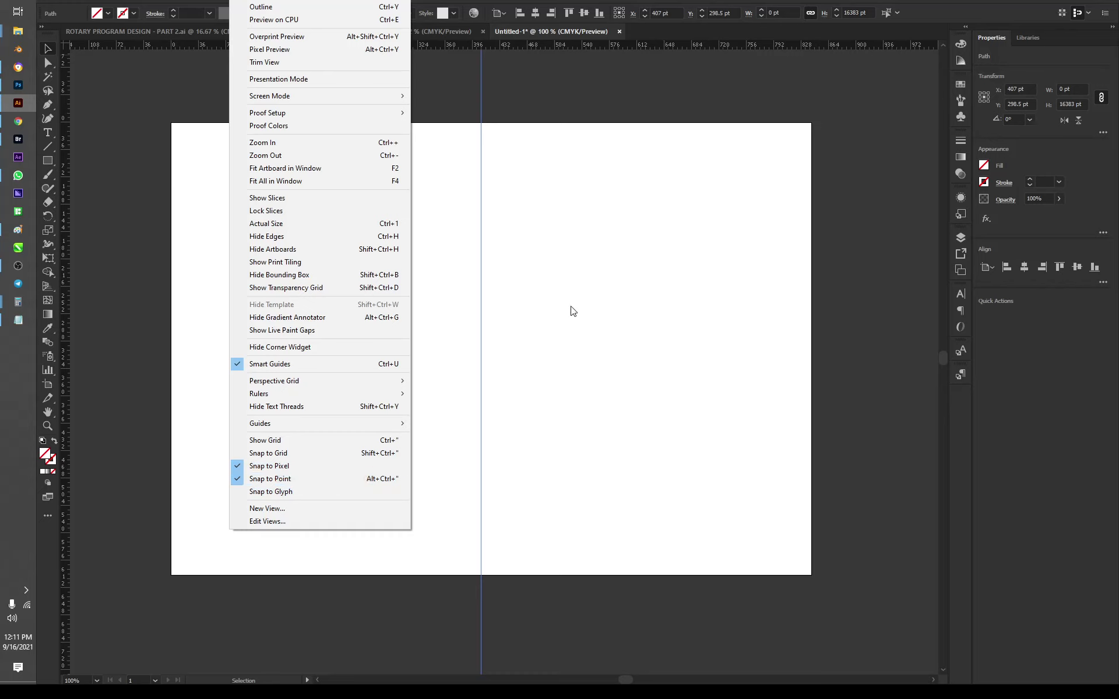
left_click(444, 245)
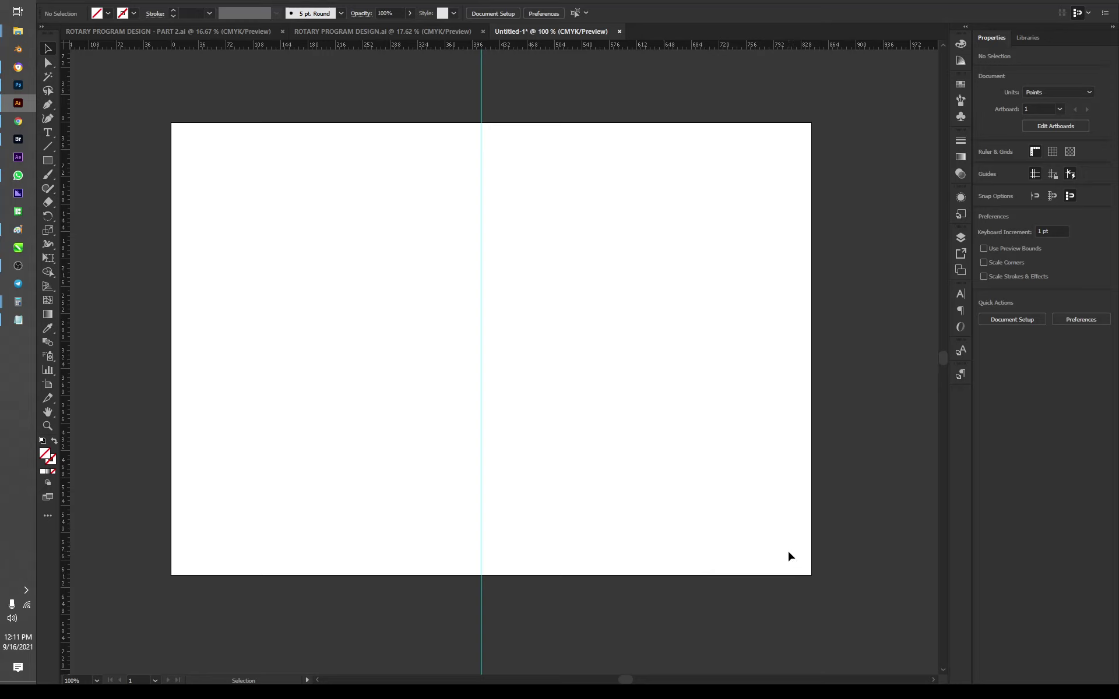
key("t")
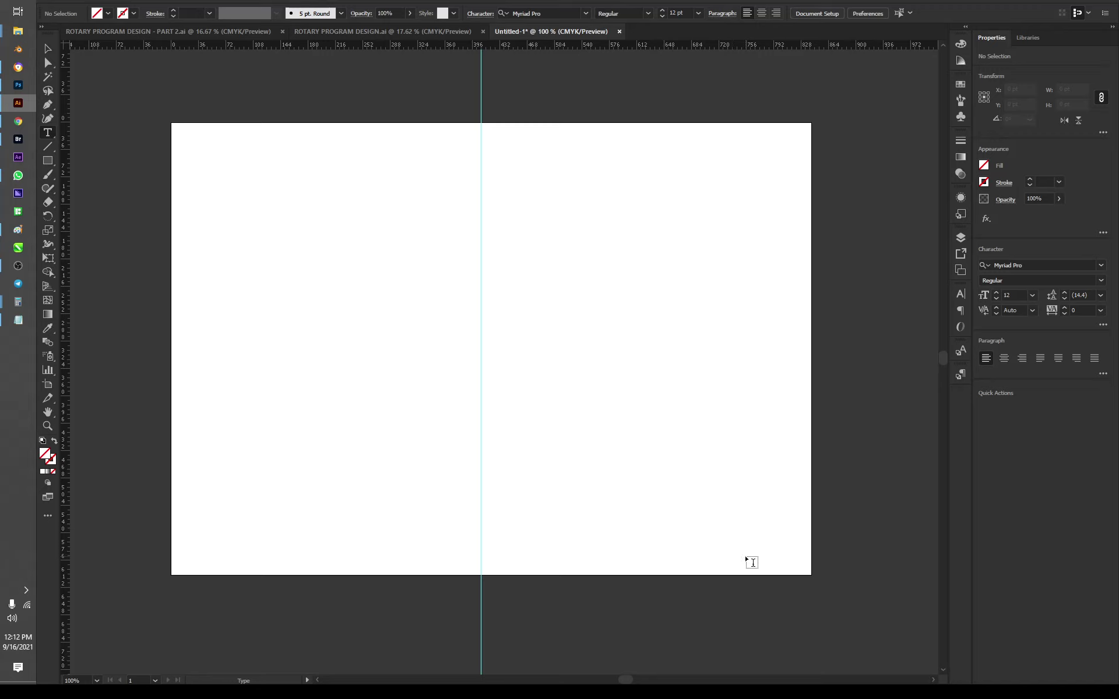
left_click_drag(746, 558, 799, 564)
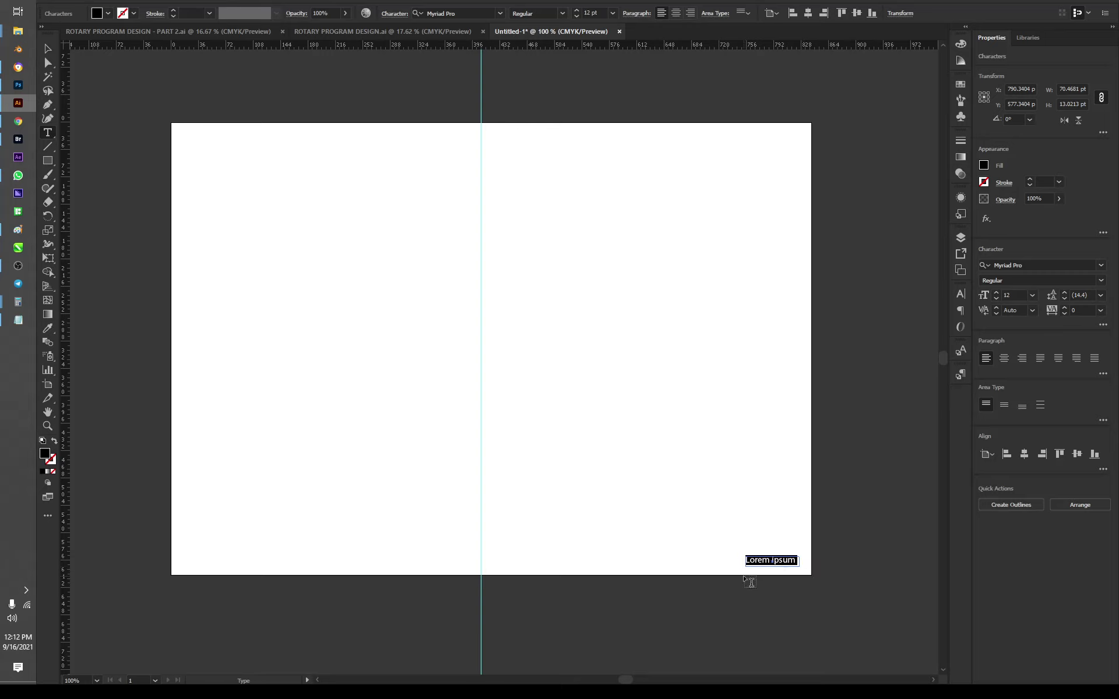
type("akjkdskjkak-")
scroll(799, 571, "up", 3)
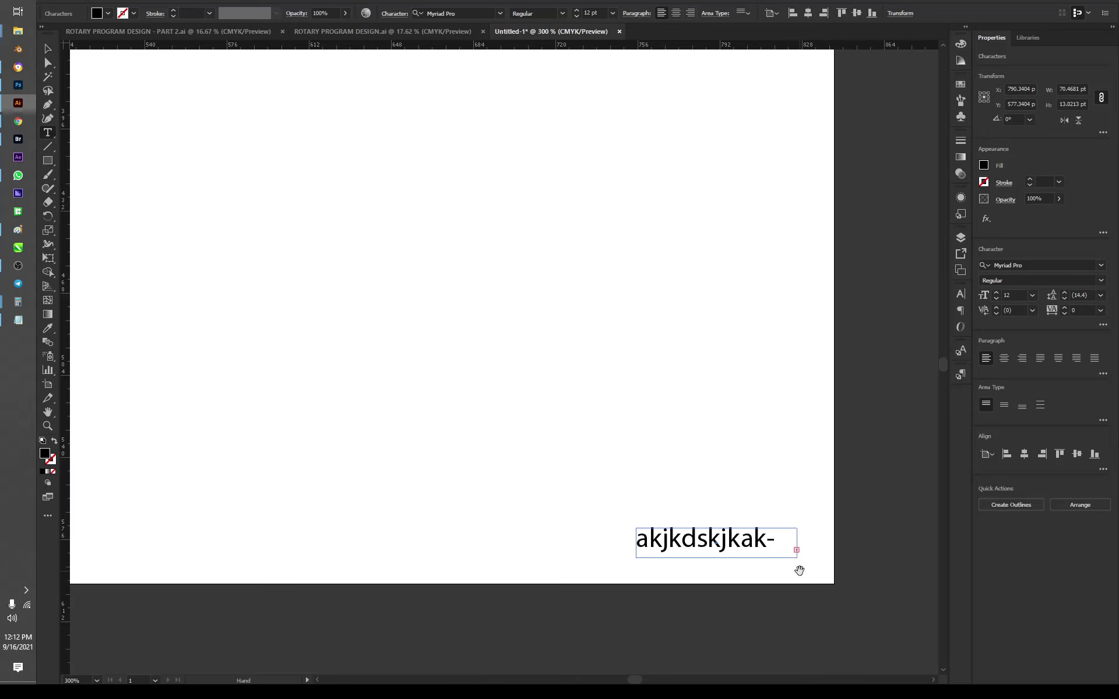
scroll(799, 570, "up", 3)
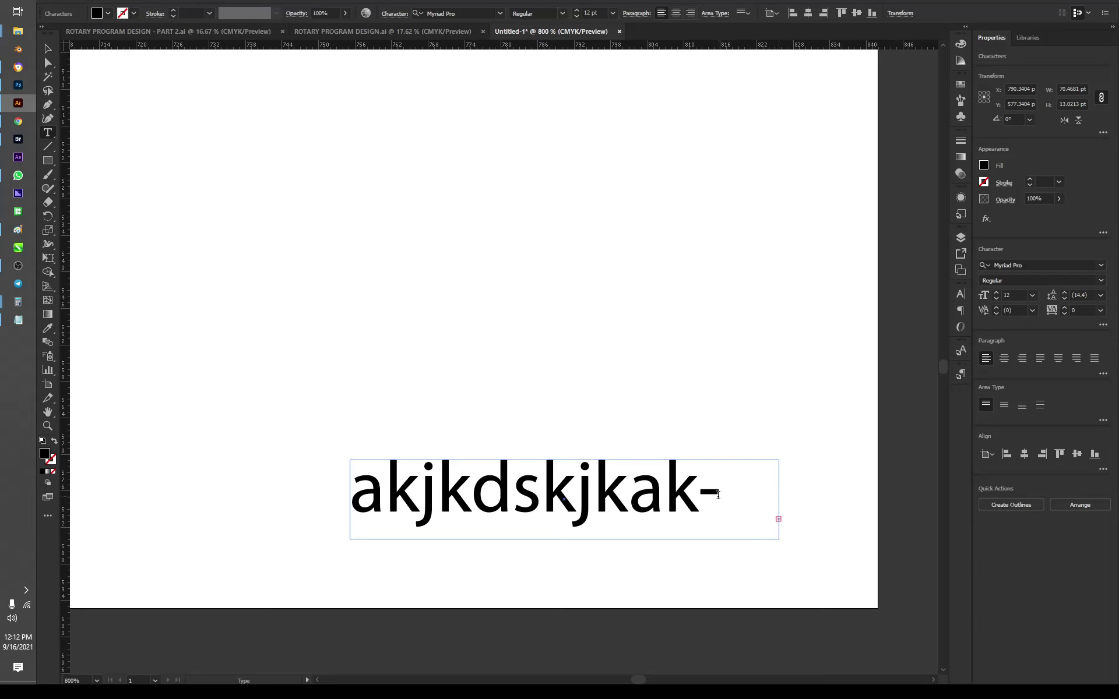
scroll(698, 497, "down", 4)
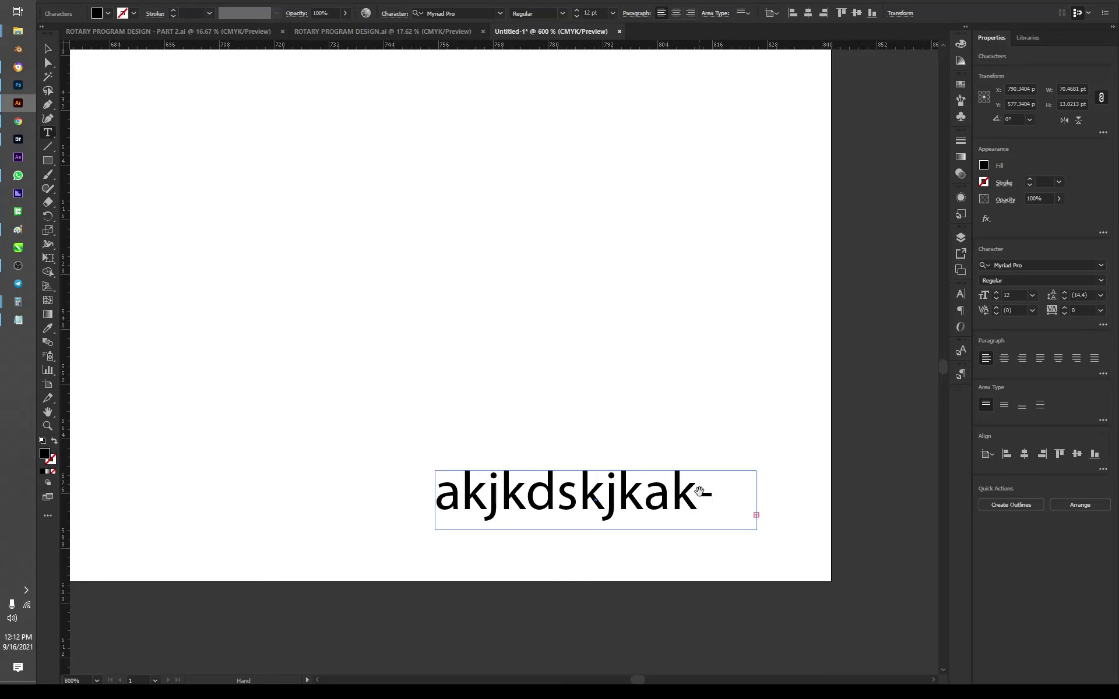
scroll(699, 492, "down", 1)
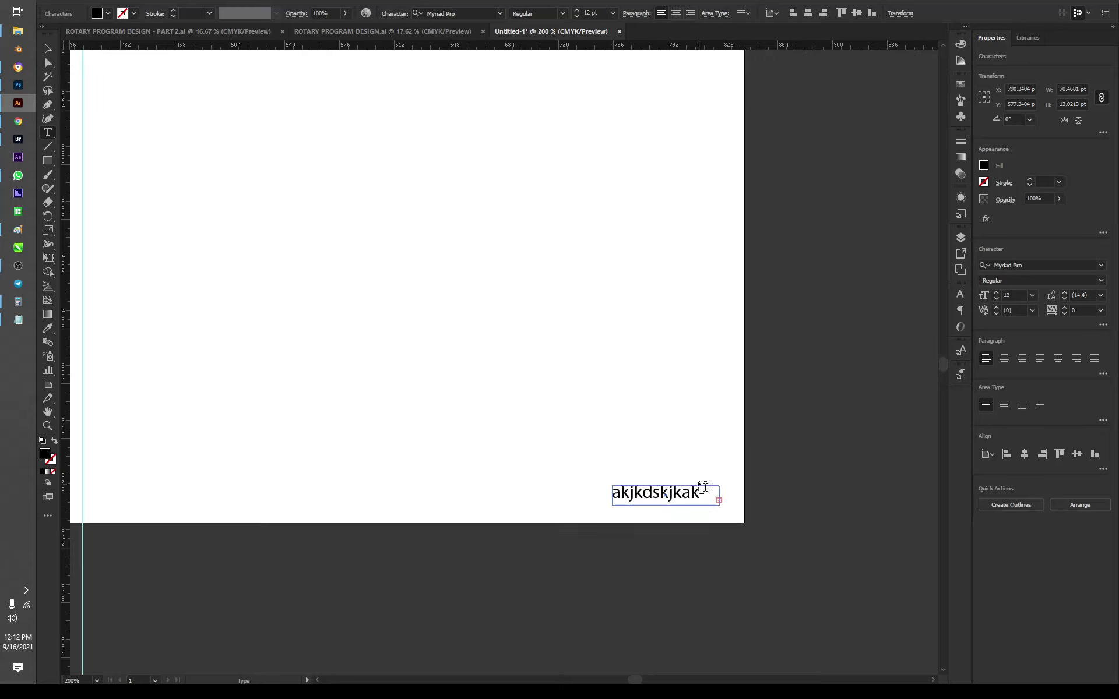
left_click(52, 51)
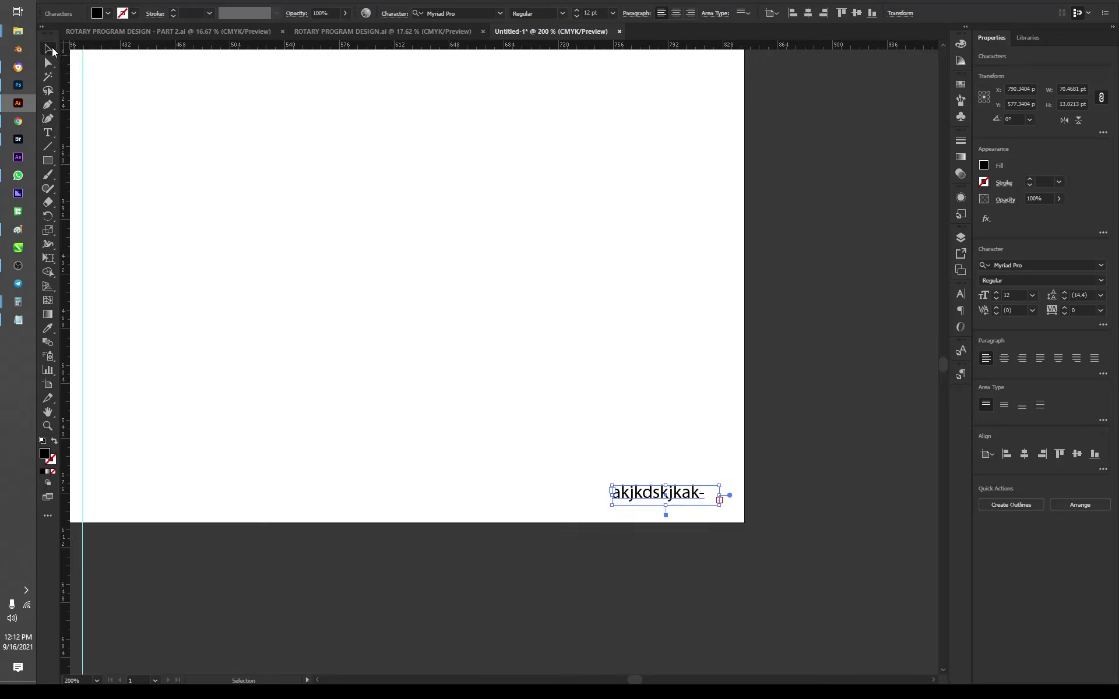
key("Delete")
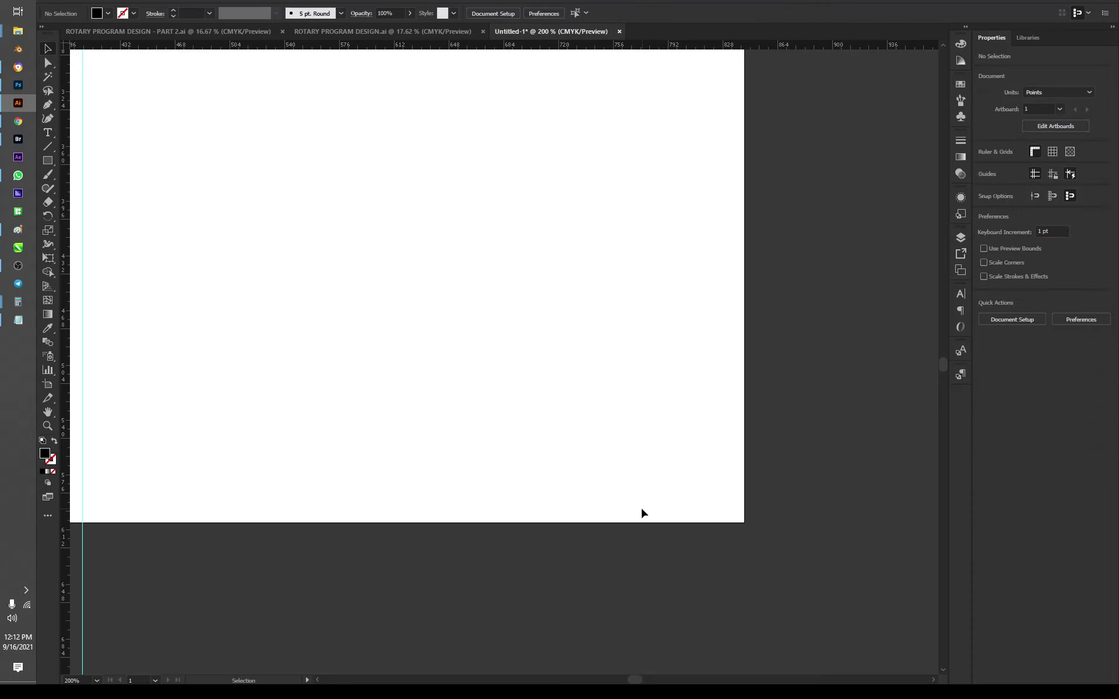
Add the point text "Page #1" near the lower-right corner of the artboard.
key("t")
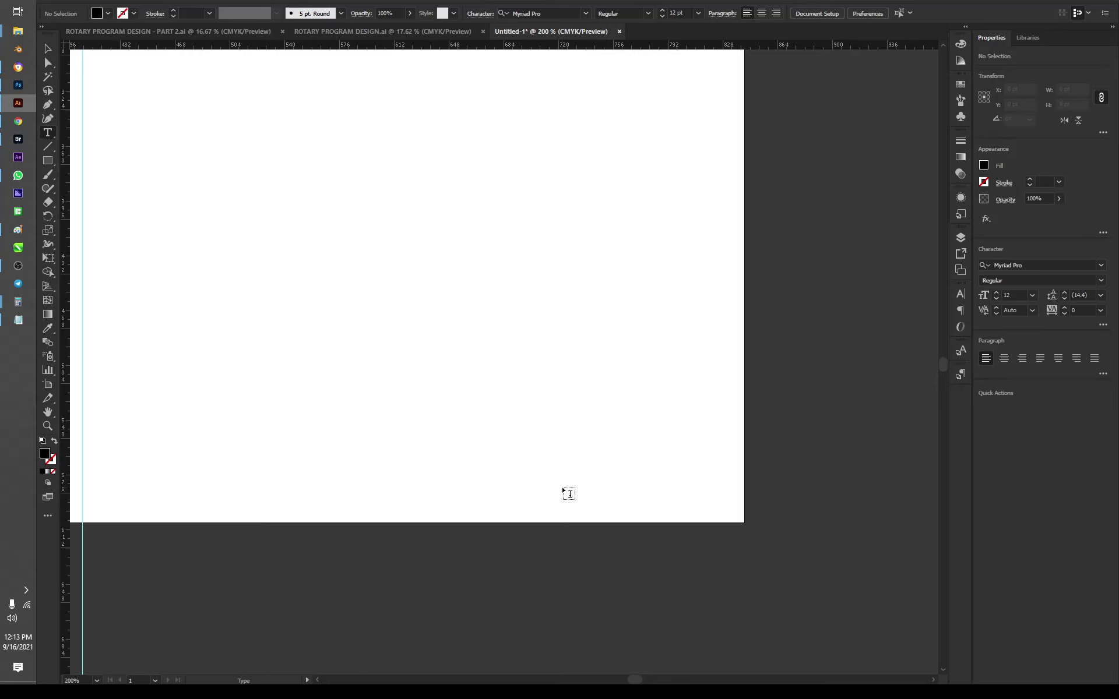
left_click(566, 483)
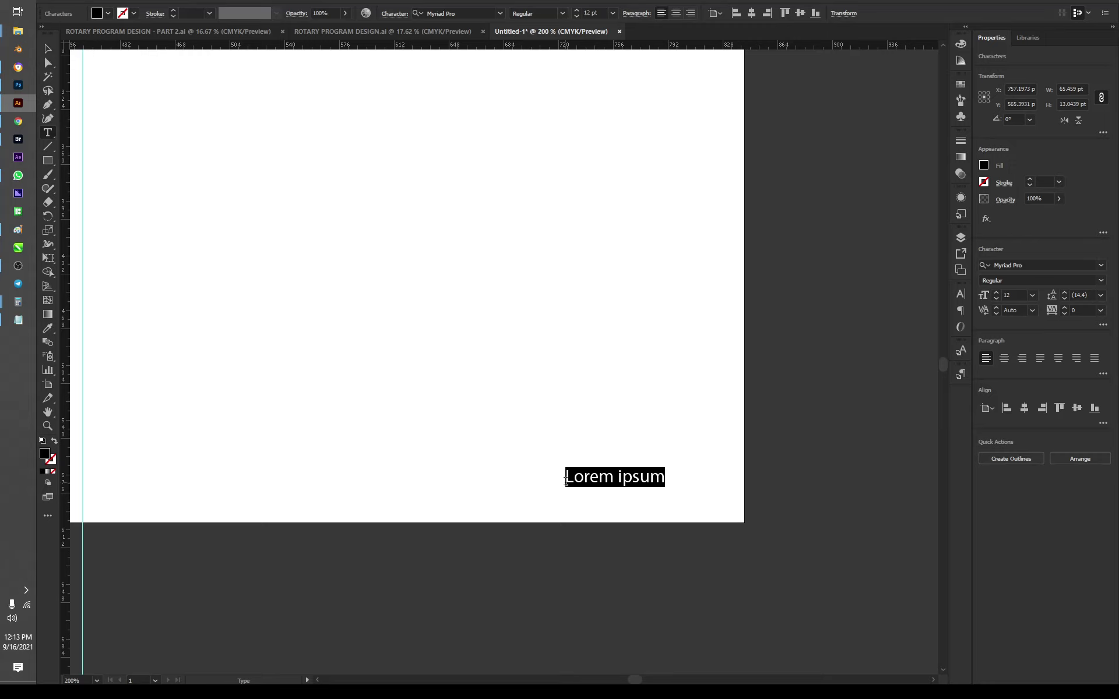
type("Page")
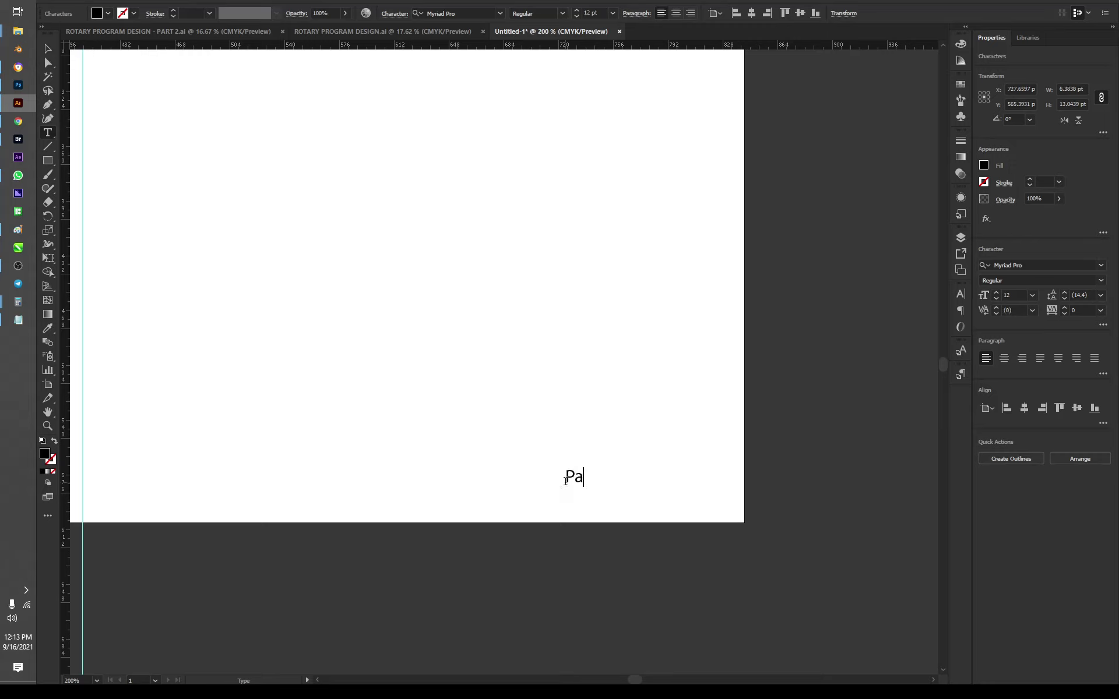
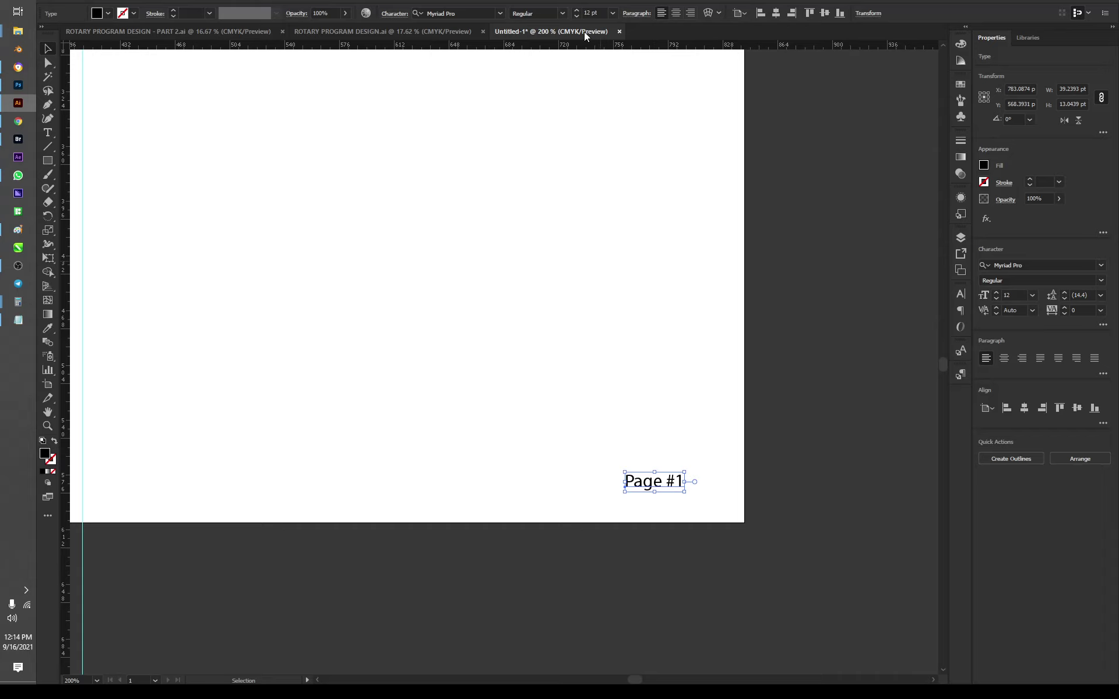
left_click(794, 449)
scroll(640, 490, "down", 2)
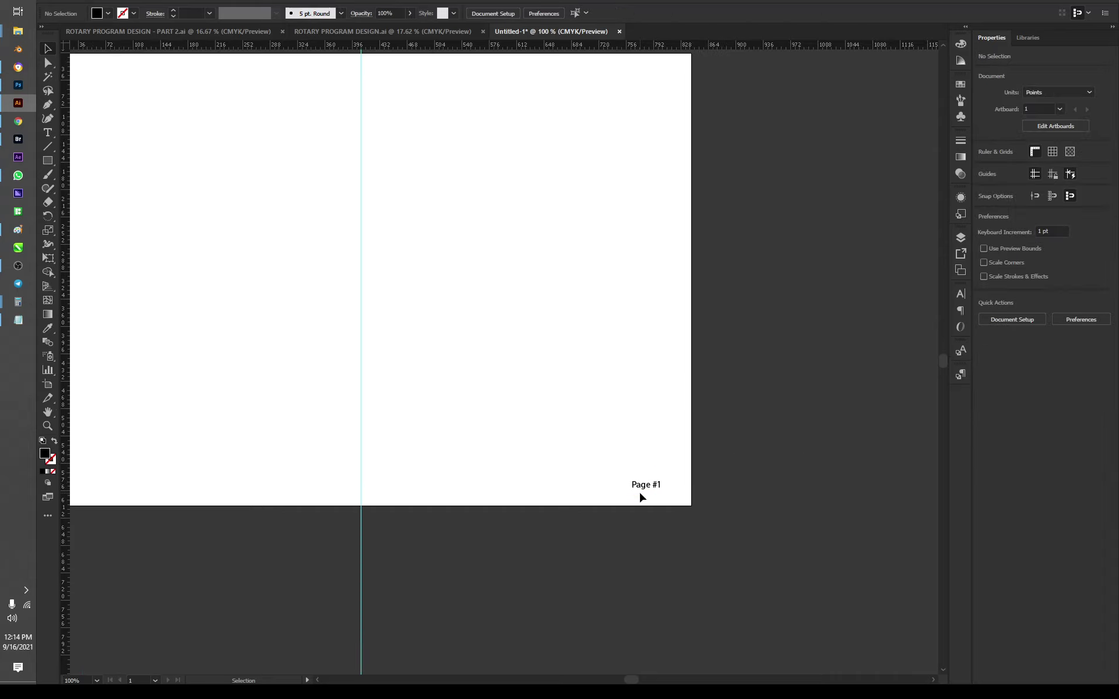
scroll(601, 412, "up", 2)
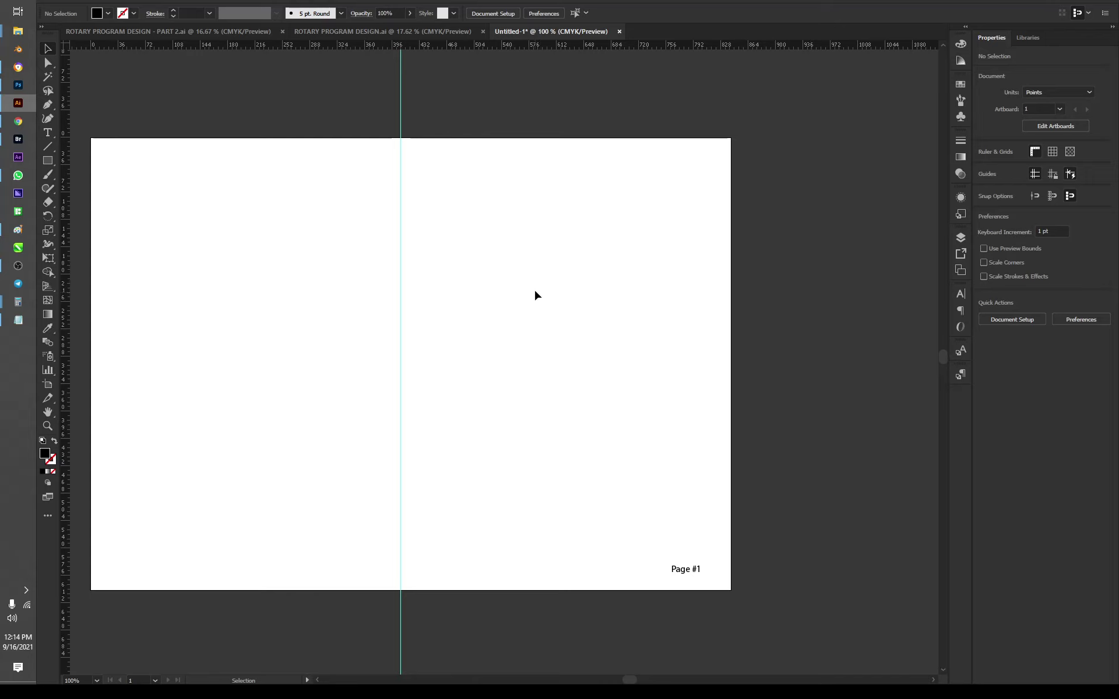
key("t")
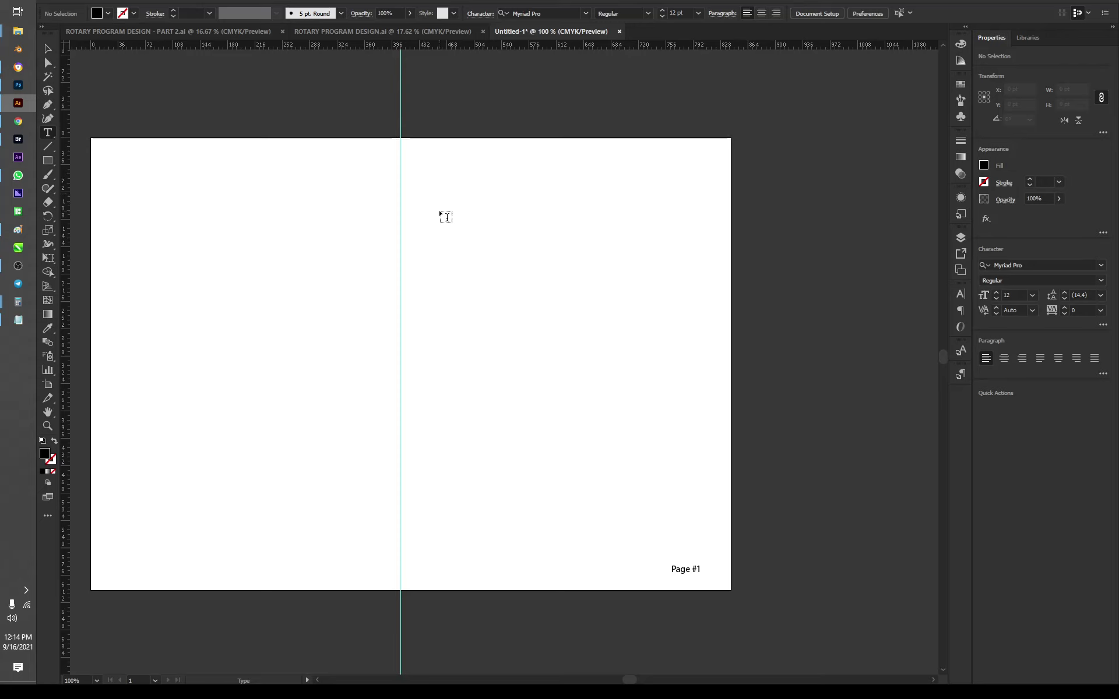
left_click(446, 216)
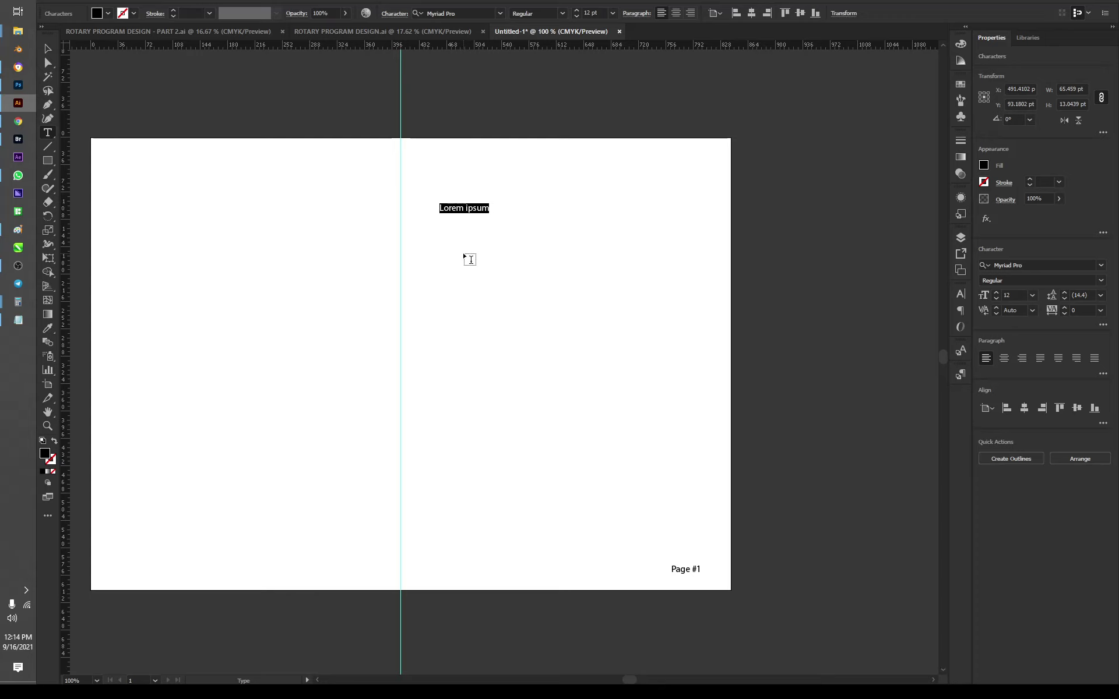
key("Escape")
key("Delete")
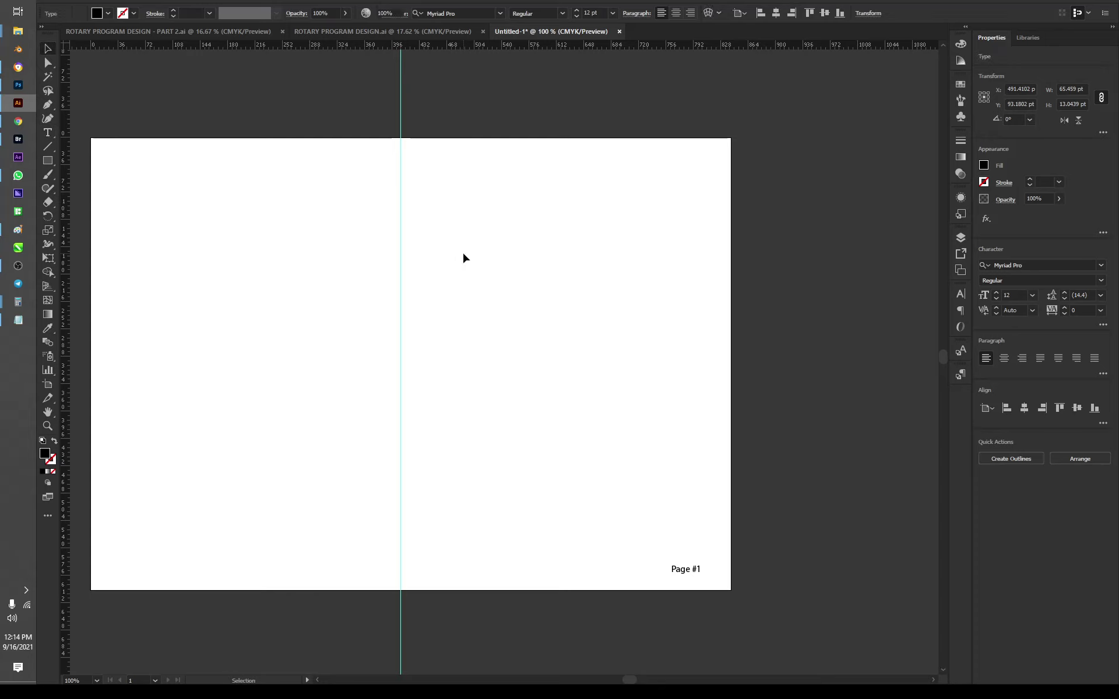
Create an area text frame of about 333 x 404 pt on the right-hand page, filled with the default placeholder text.
key("t")
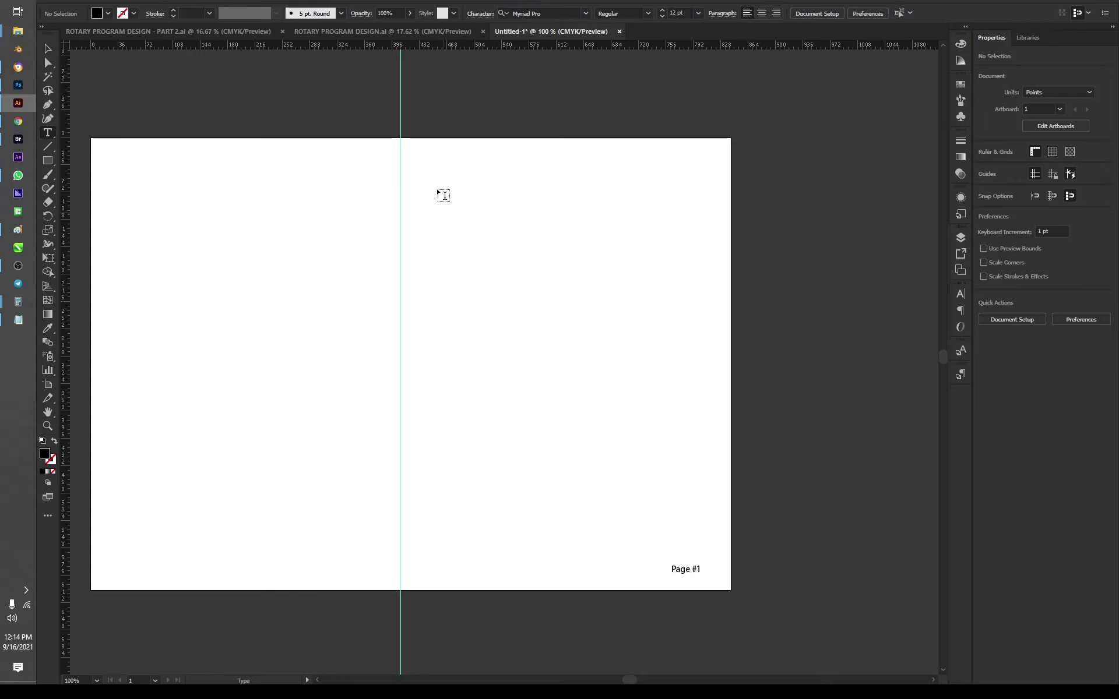
left_click_drag(444, 196, 698, 504)
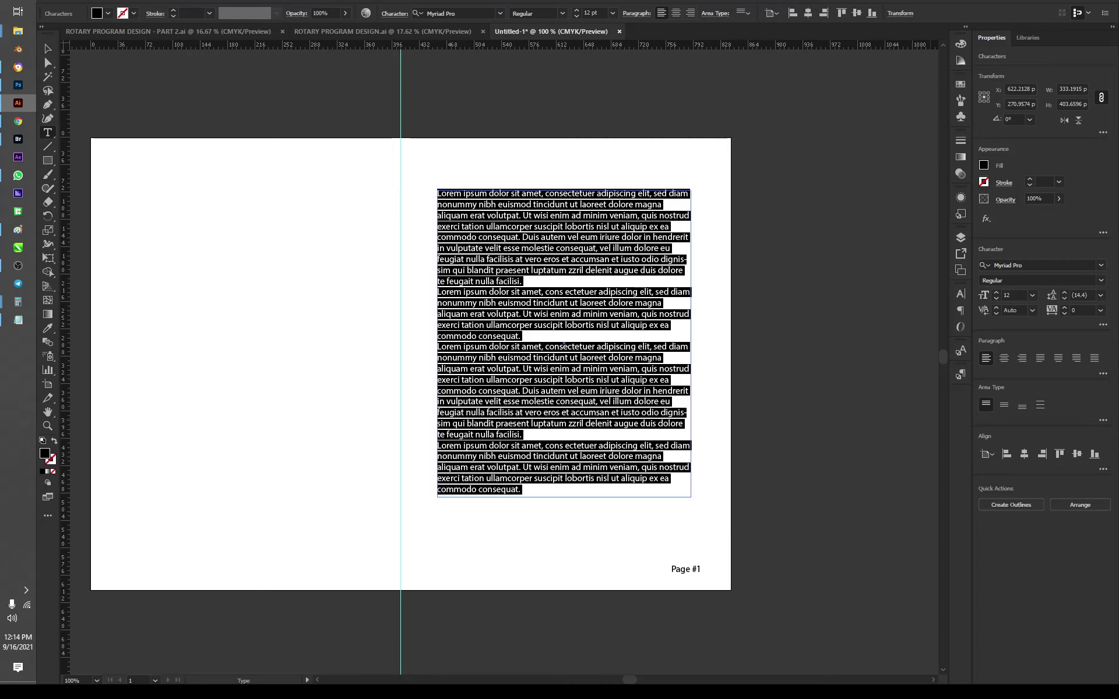
left_click(18, 266)
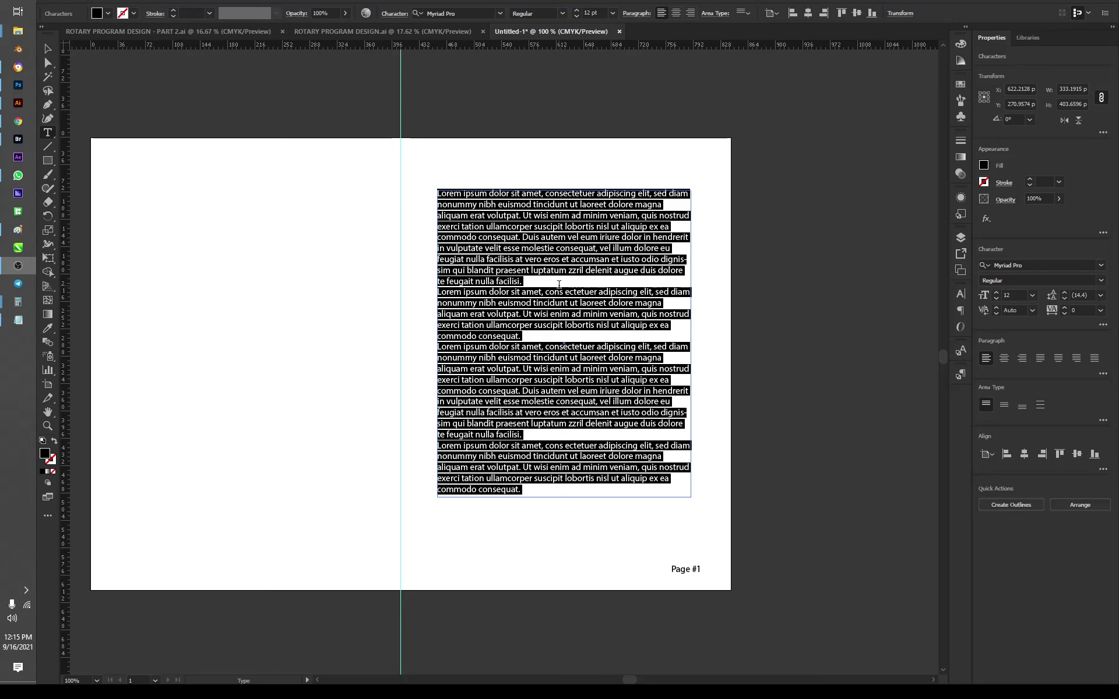
key("Escape")
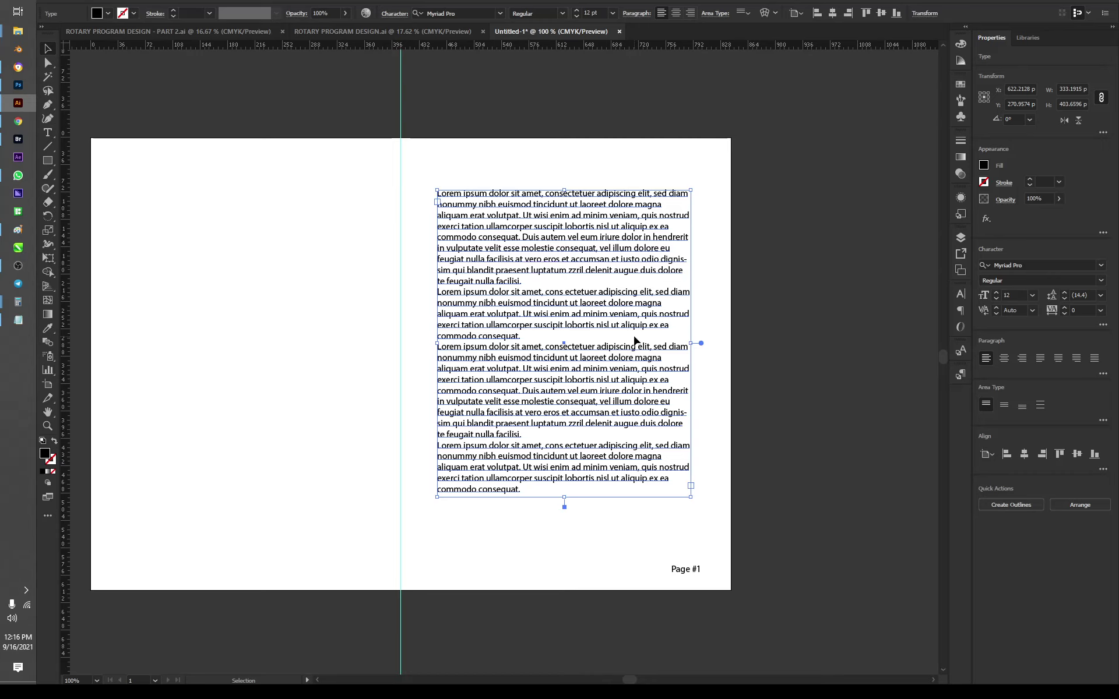
left_click(787, 392)
Insert "jjakaka" before the final "m" of the first word "Lorem" in the body text frame.
left_click(548, 383)
left_click(674, 573)
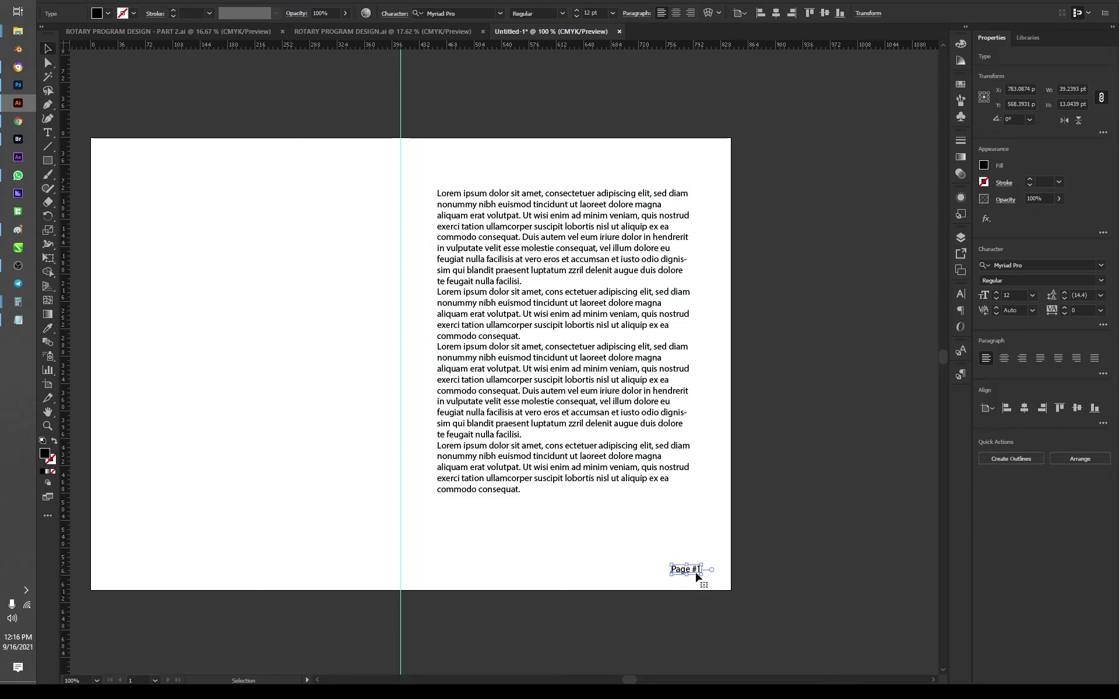
left_click(569, 468)
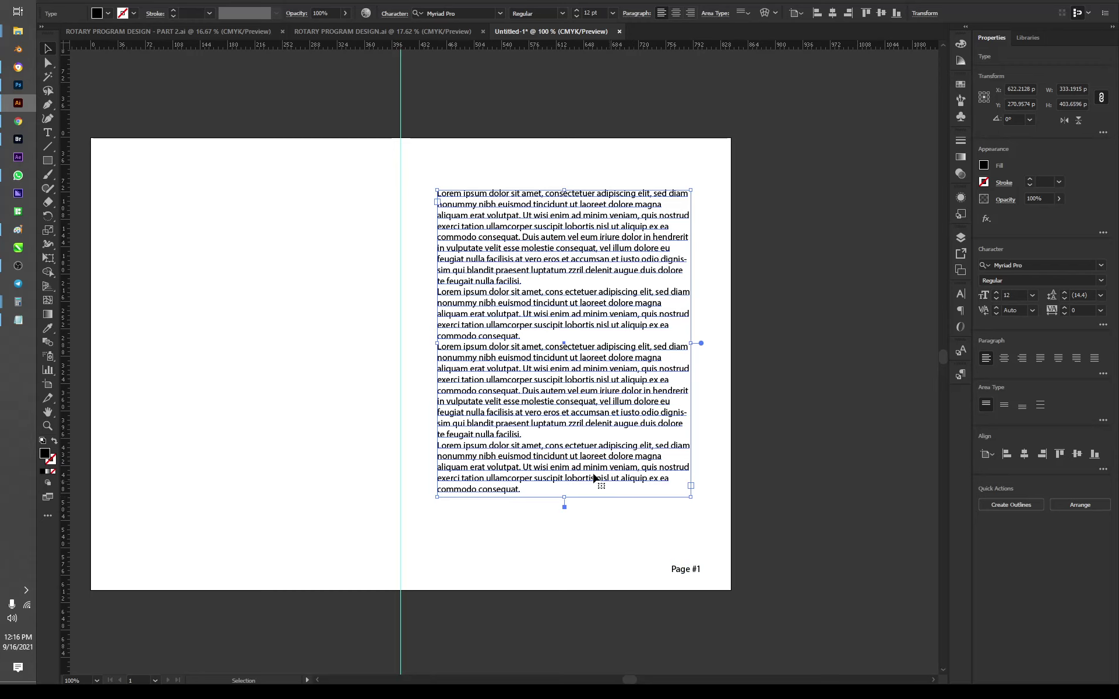
key("t")
scroll(446, 205, "up", 2)
scroll(454, 274, "up", 3)
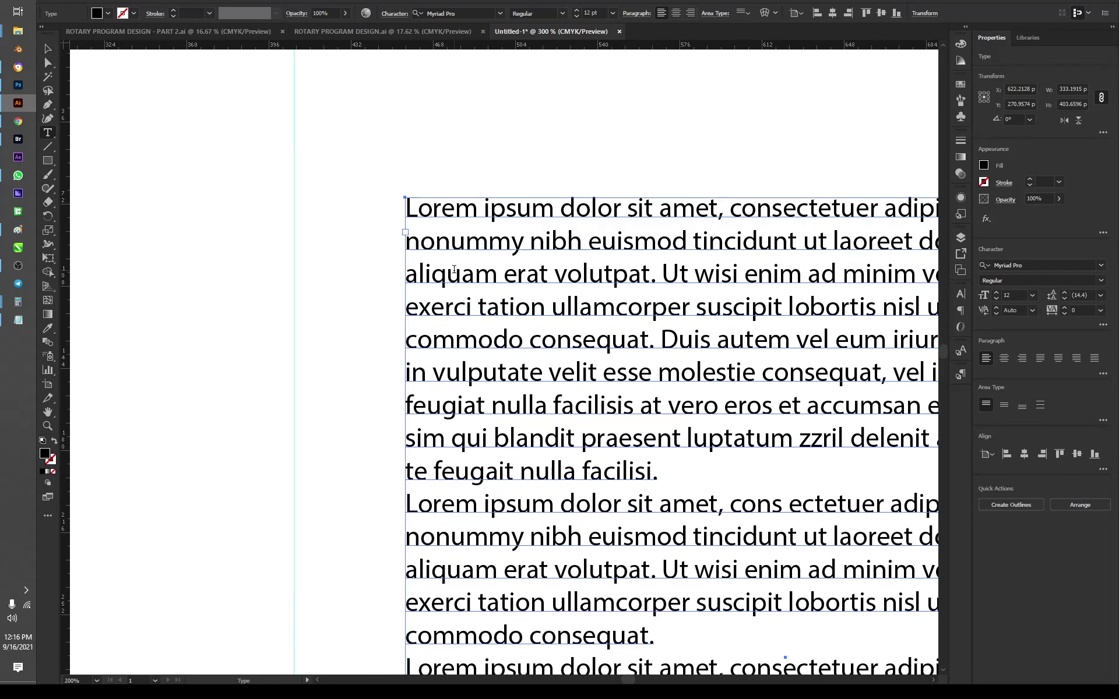
left_click(459, 215)
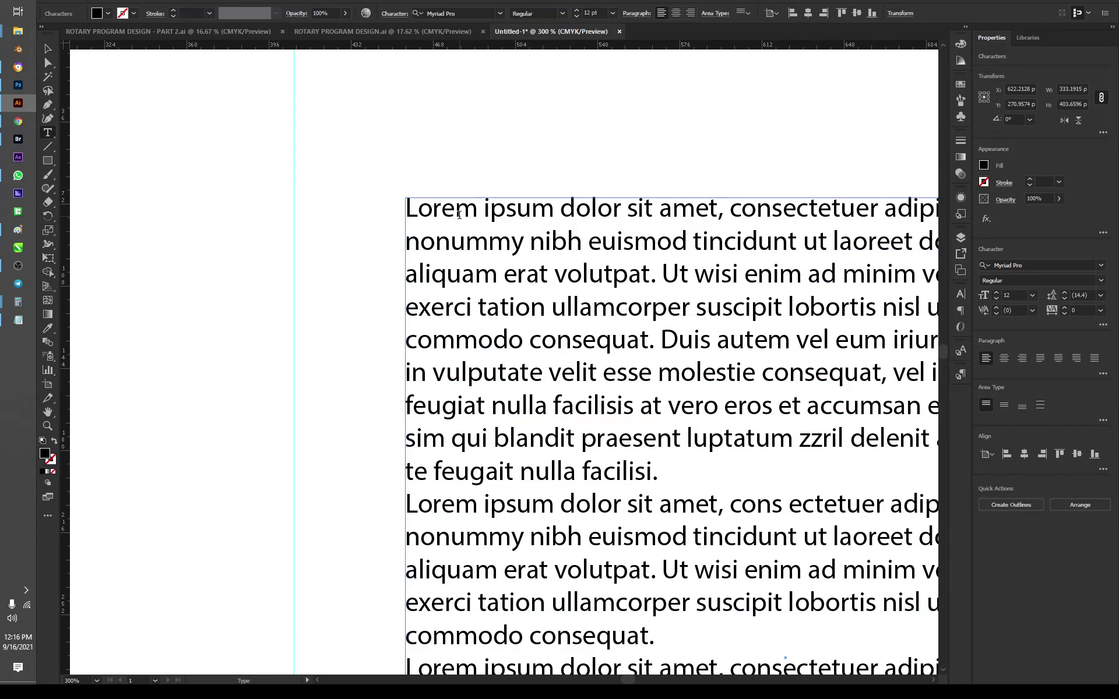
type("jjakaka")
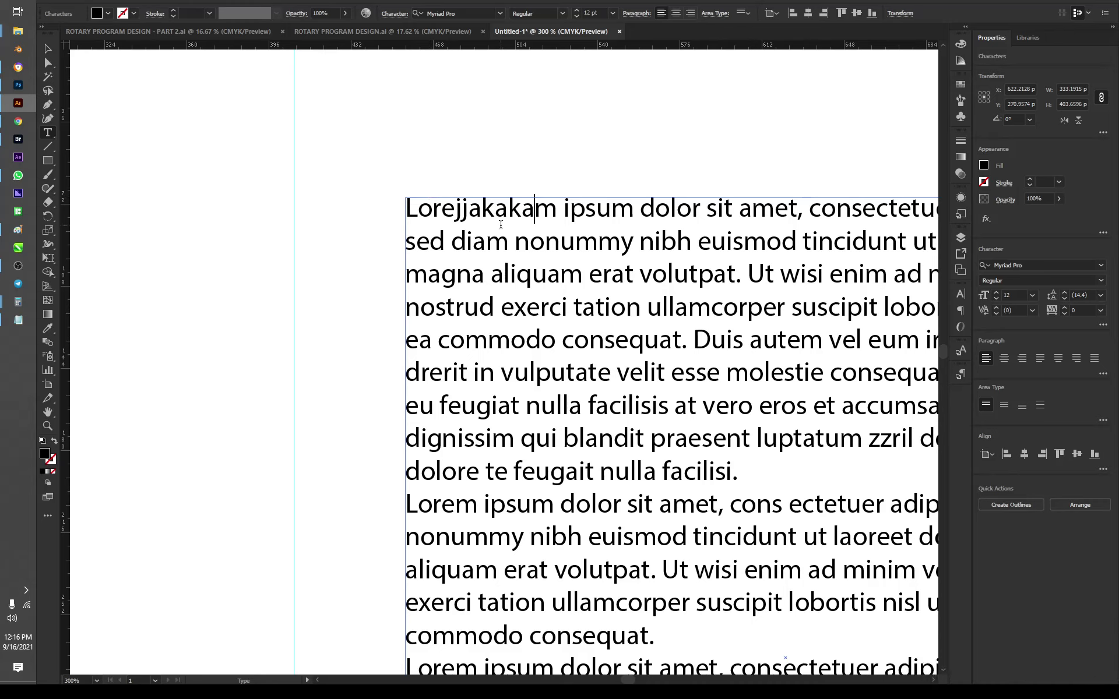
key("Escape")
key("ctrl+minus")
key("ctrl+minus")
key("ctrl+minus")
key("ctrl+minus")
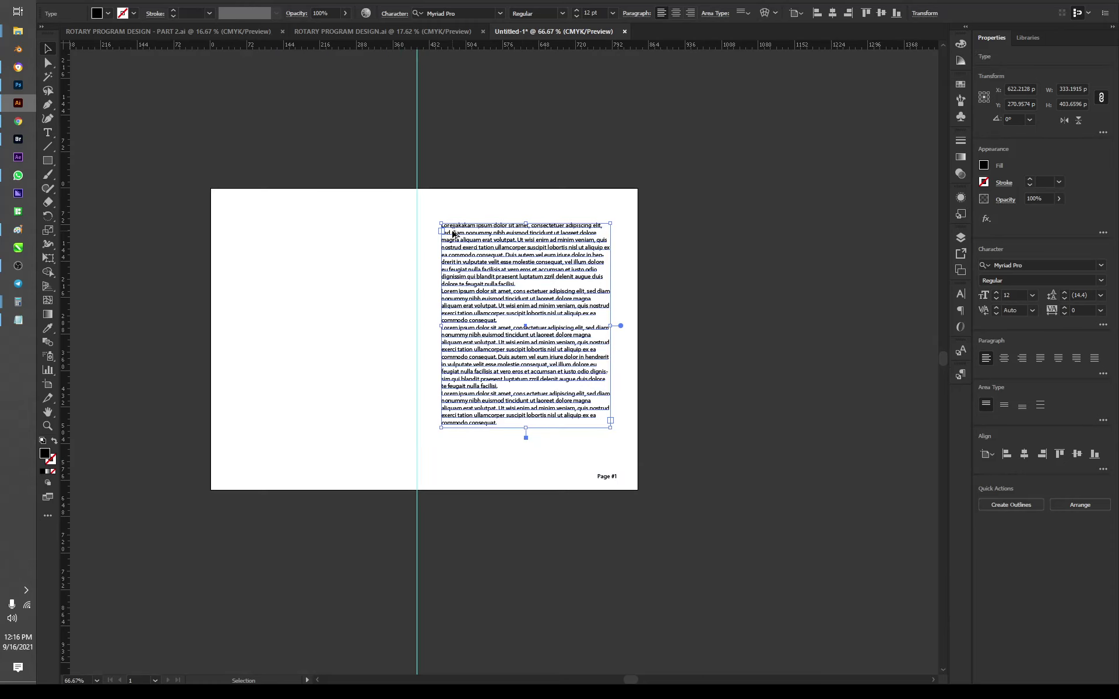
left_click(606, 478)
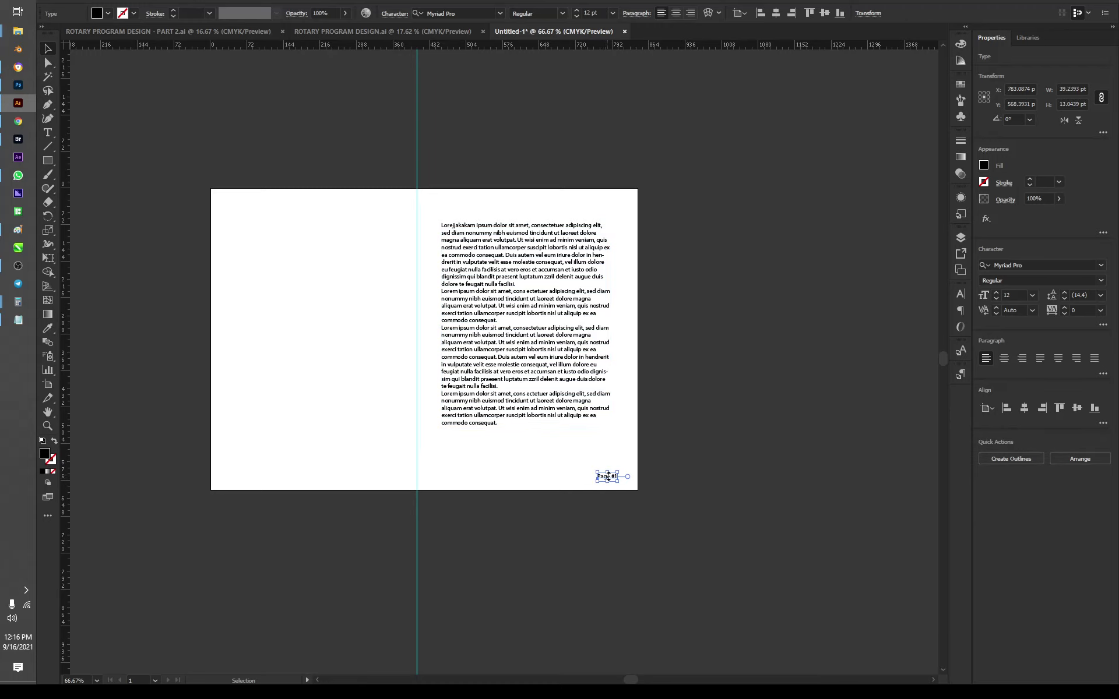
scroll(607, 478, "up", 5)
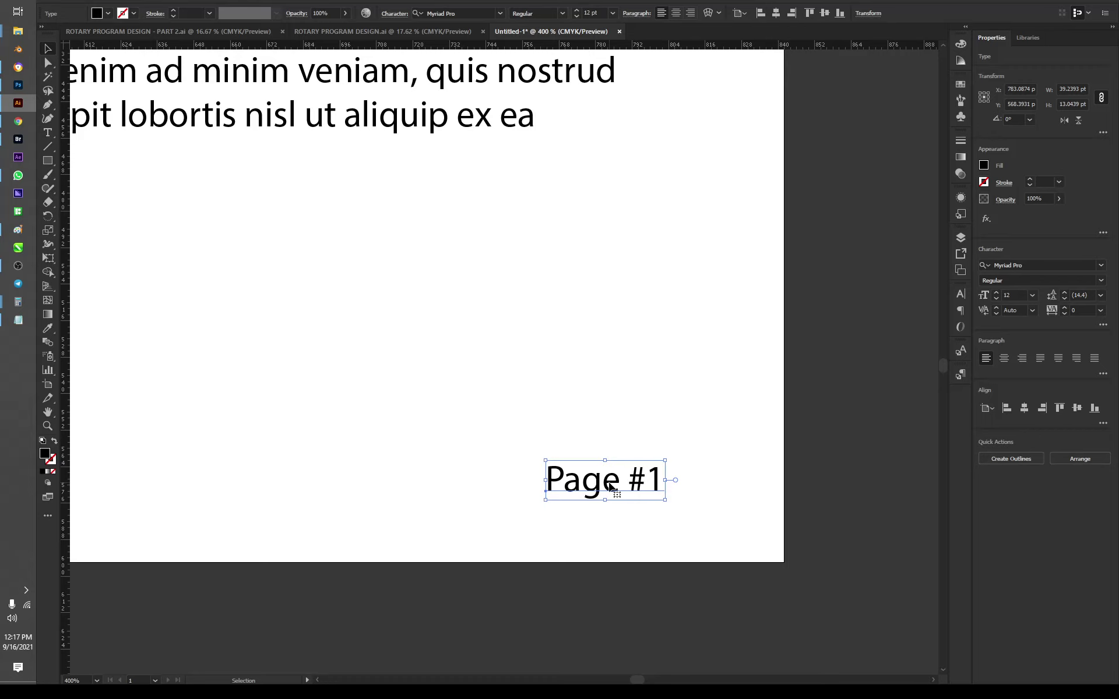
double_click(611, 486)
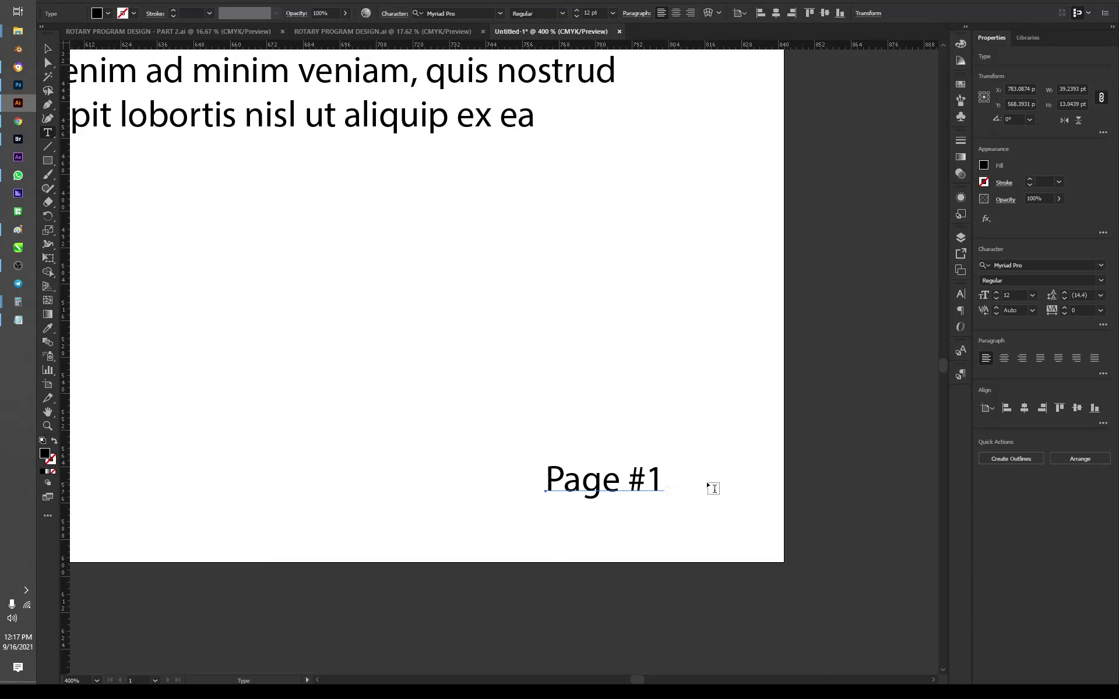
left_click(711, 483)
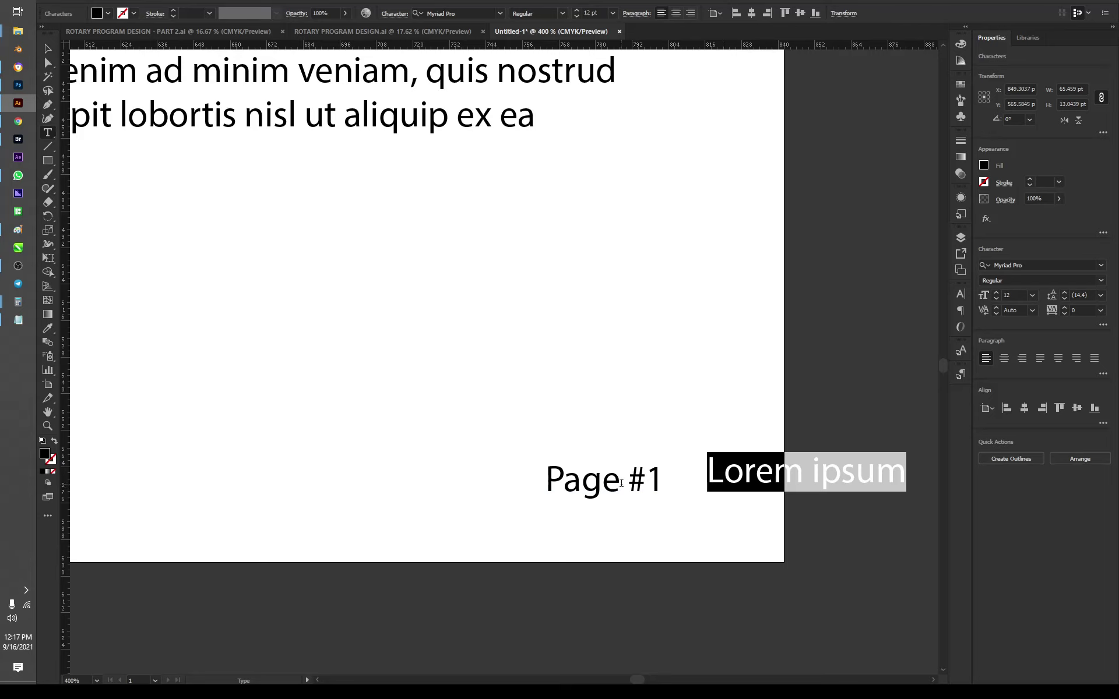
key("Escape")
key("Delete")
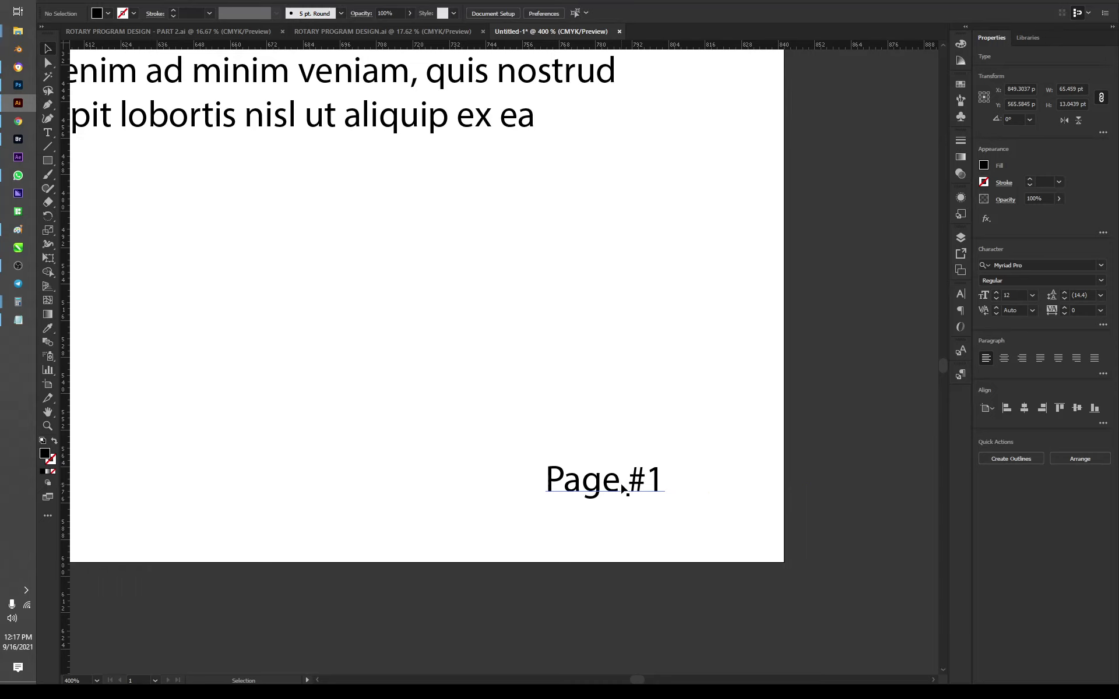
Change the page number text near the artboard's lower-right corner to "Page #2".
left_click(622, 488)
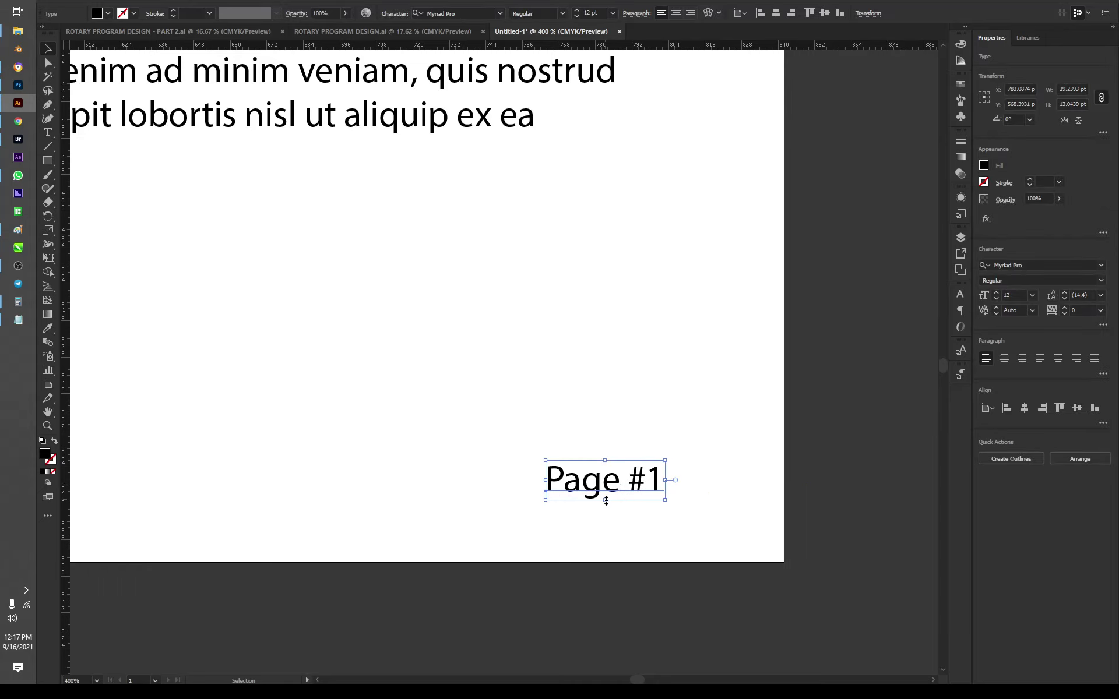
double_click(592, 495)
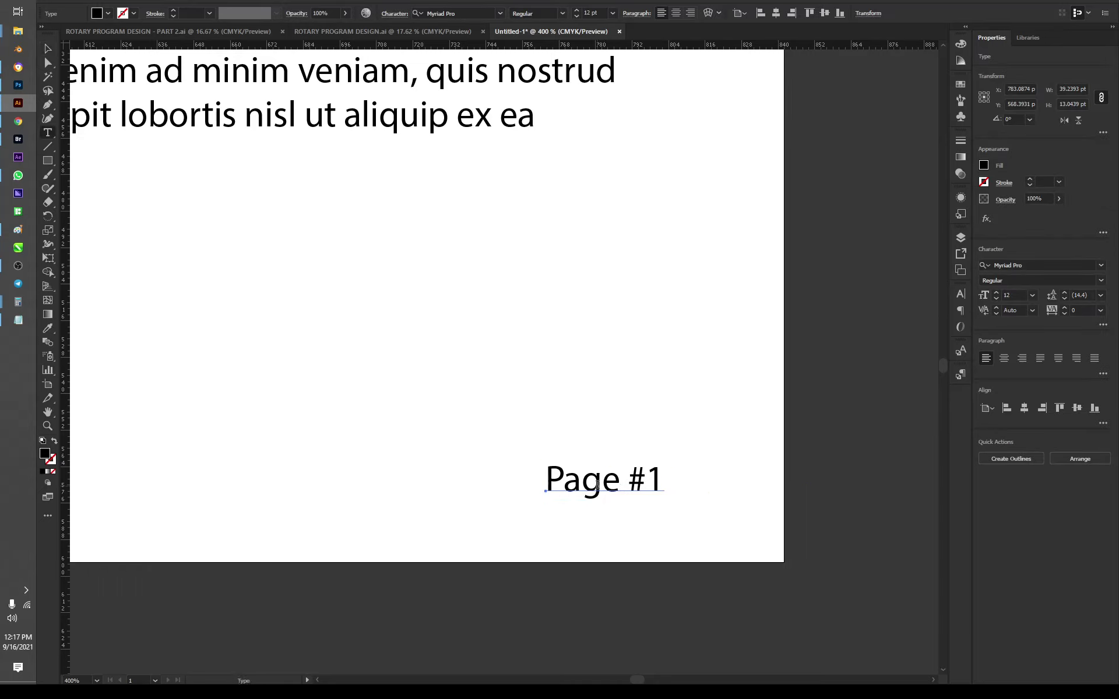
left_click(597, 484)
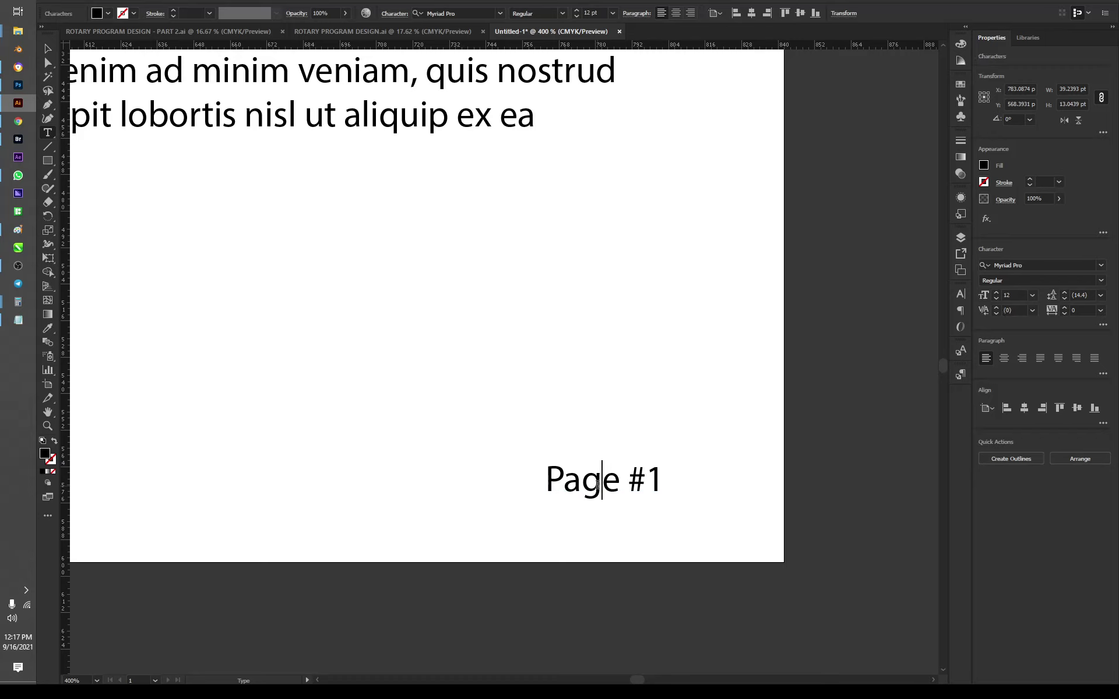
key("BackSpace")
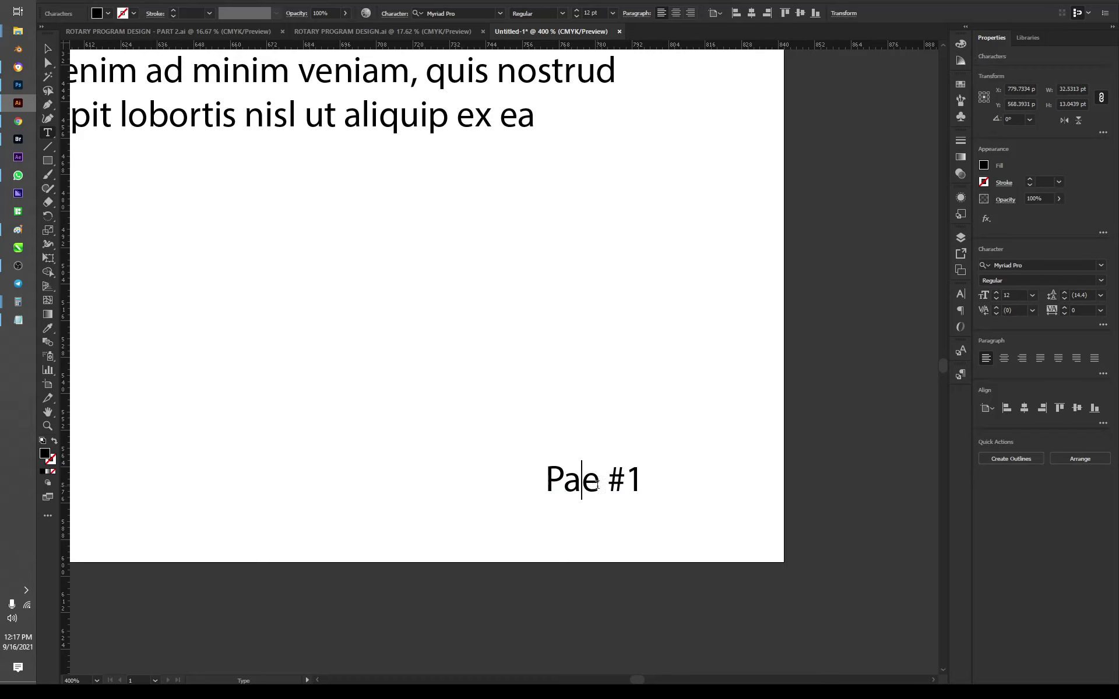
type("g")
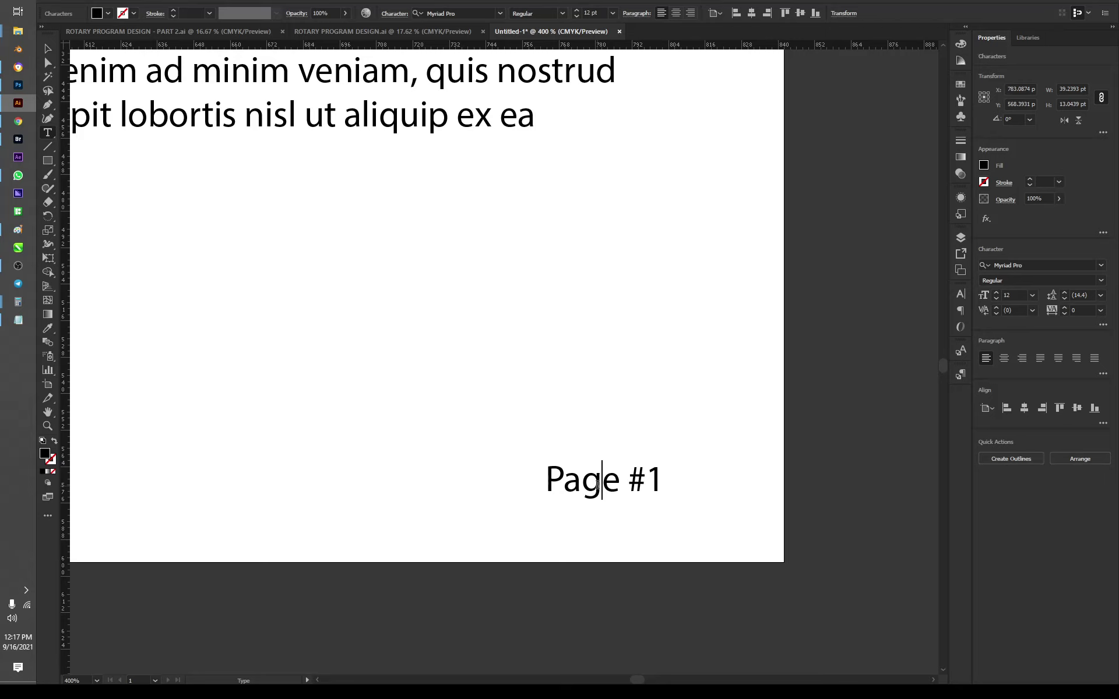
key("ctrl+Left")
key("End")
key("BackSpace")
type("2")
key("Escape")
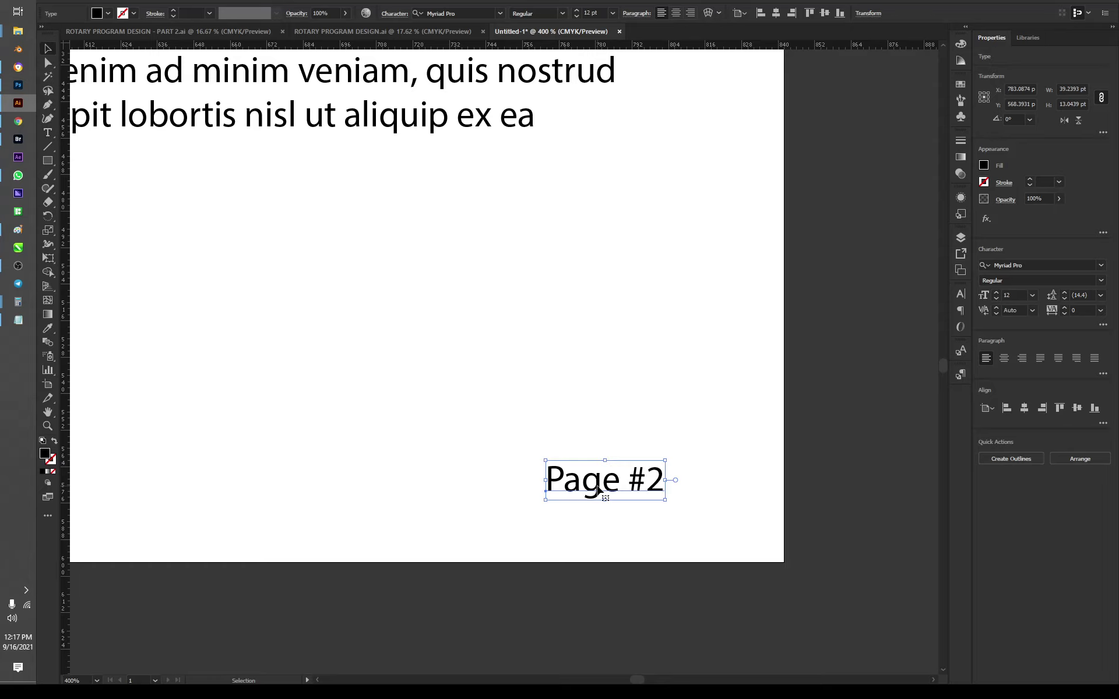
left_click(732, 397)
scroll(615, 421, "down", 3)
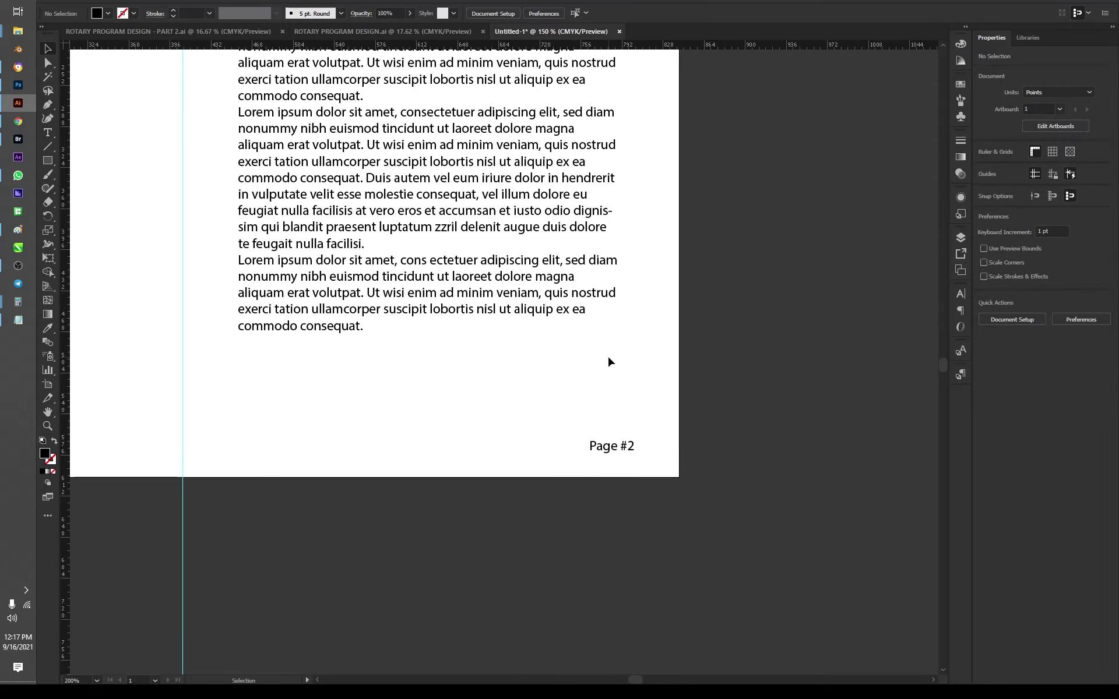
scroll(607, 354, "down", 3)
scroll(484, 120, "up", 4)
scroll(493, 209, "down", 2)
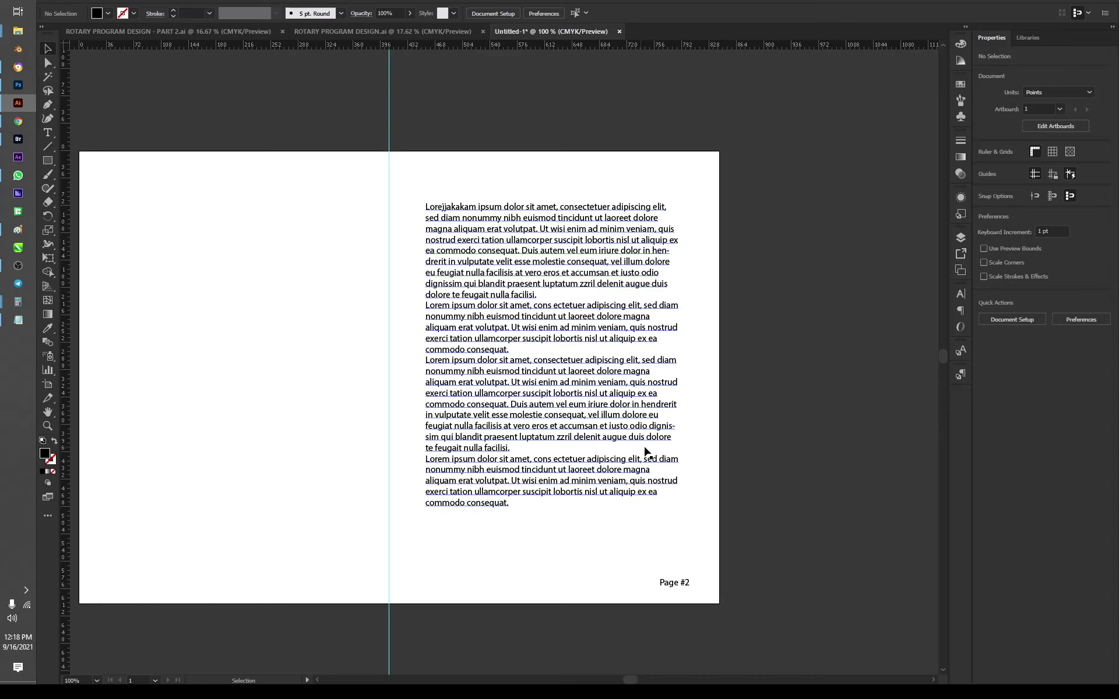
scroll(648, 447, "down", 3)
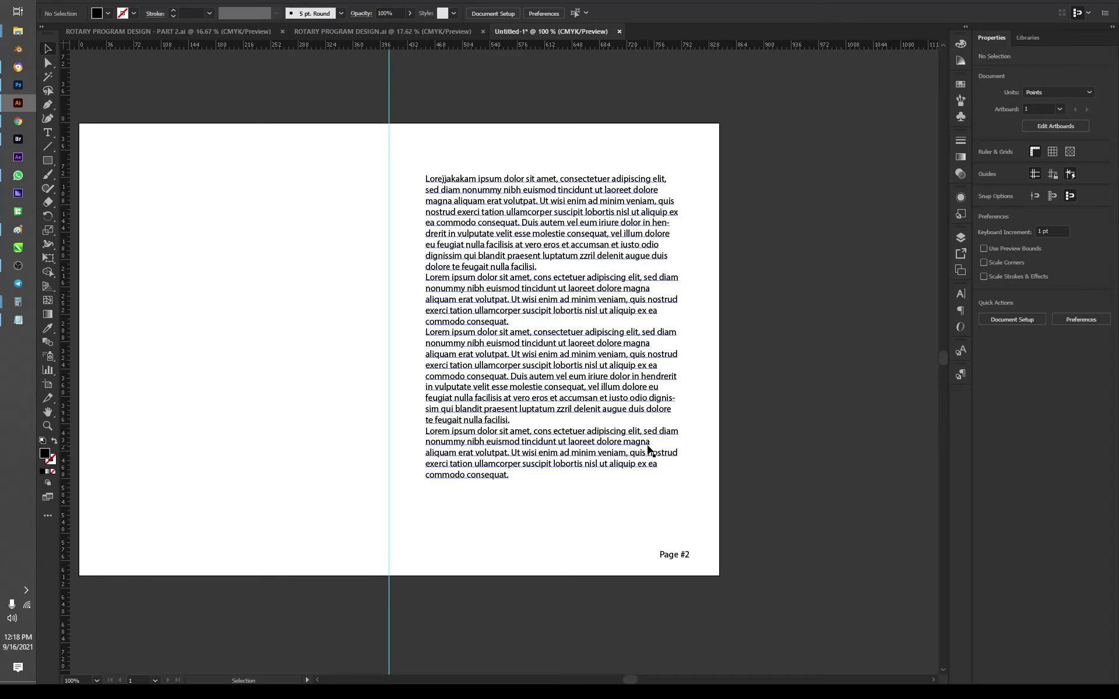
scroll(649, 450, "up", 3)
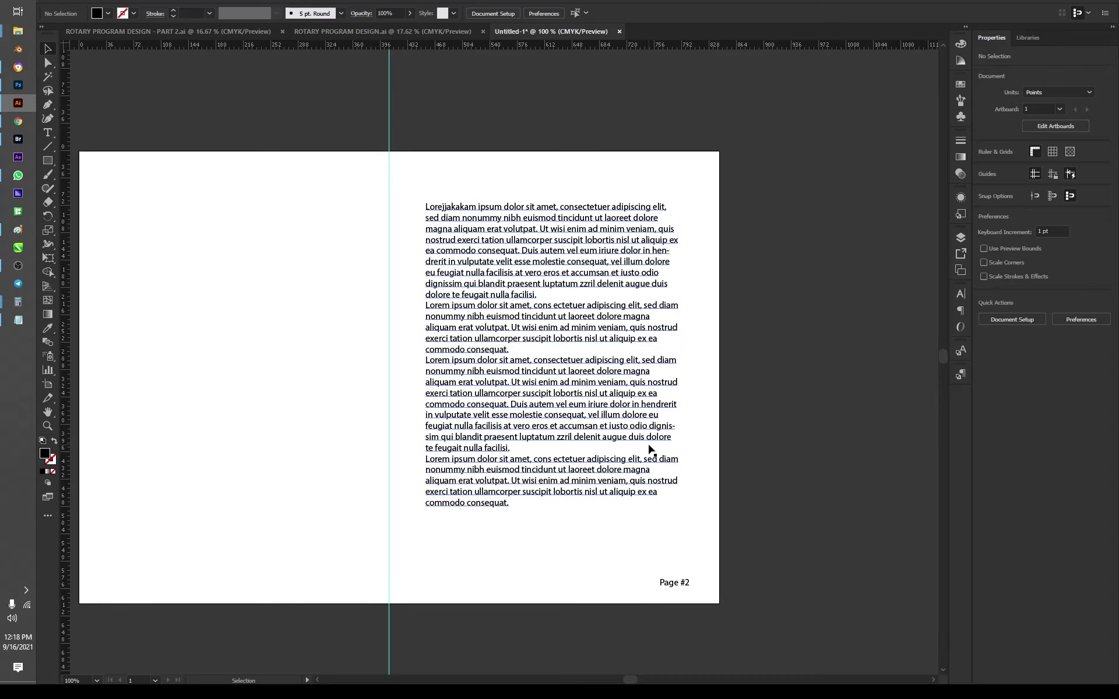